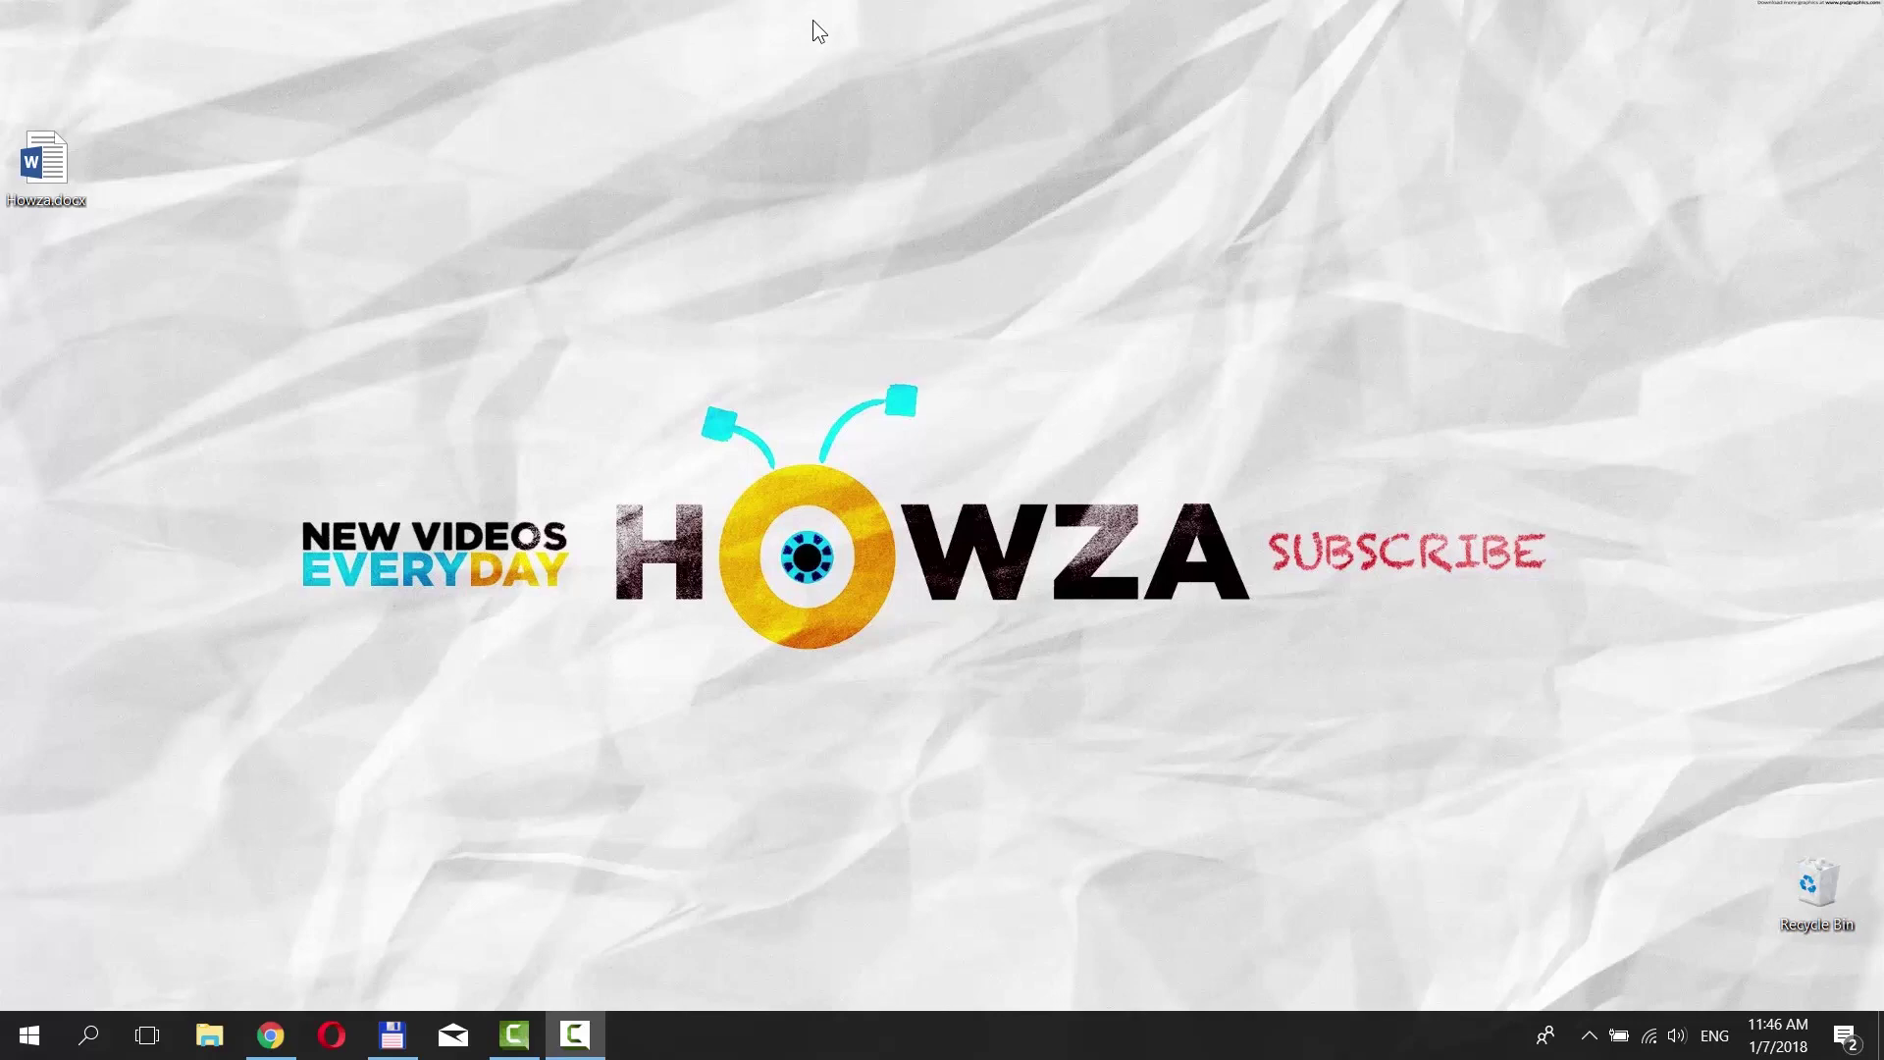
Open Howza.docx from the desktop in Word.
double_click(39, 165)
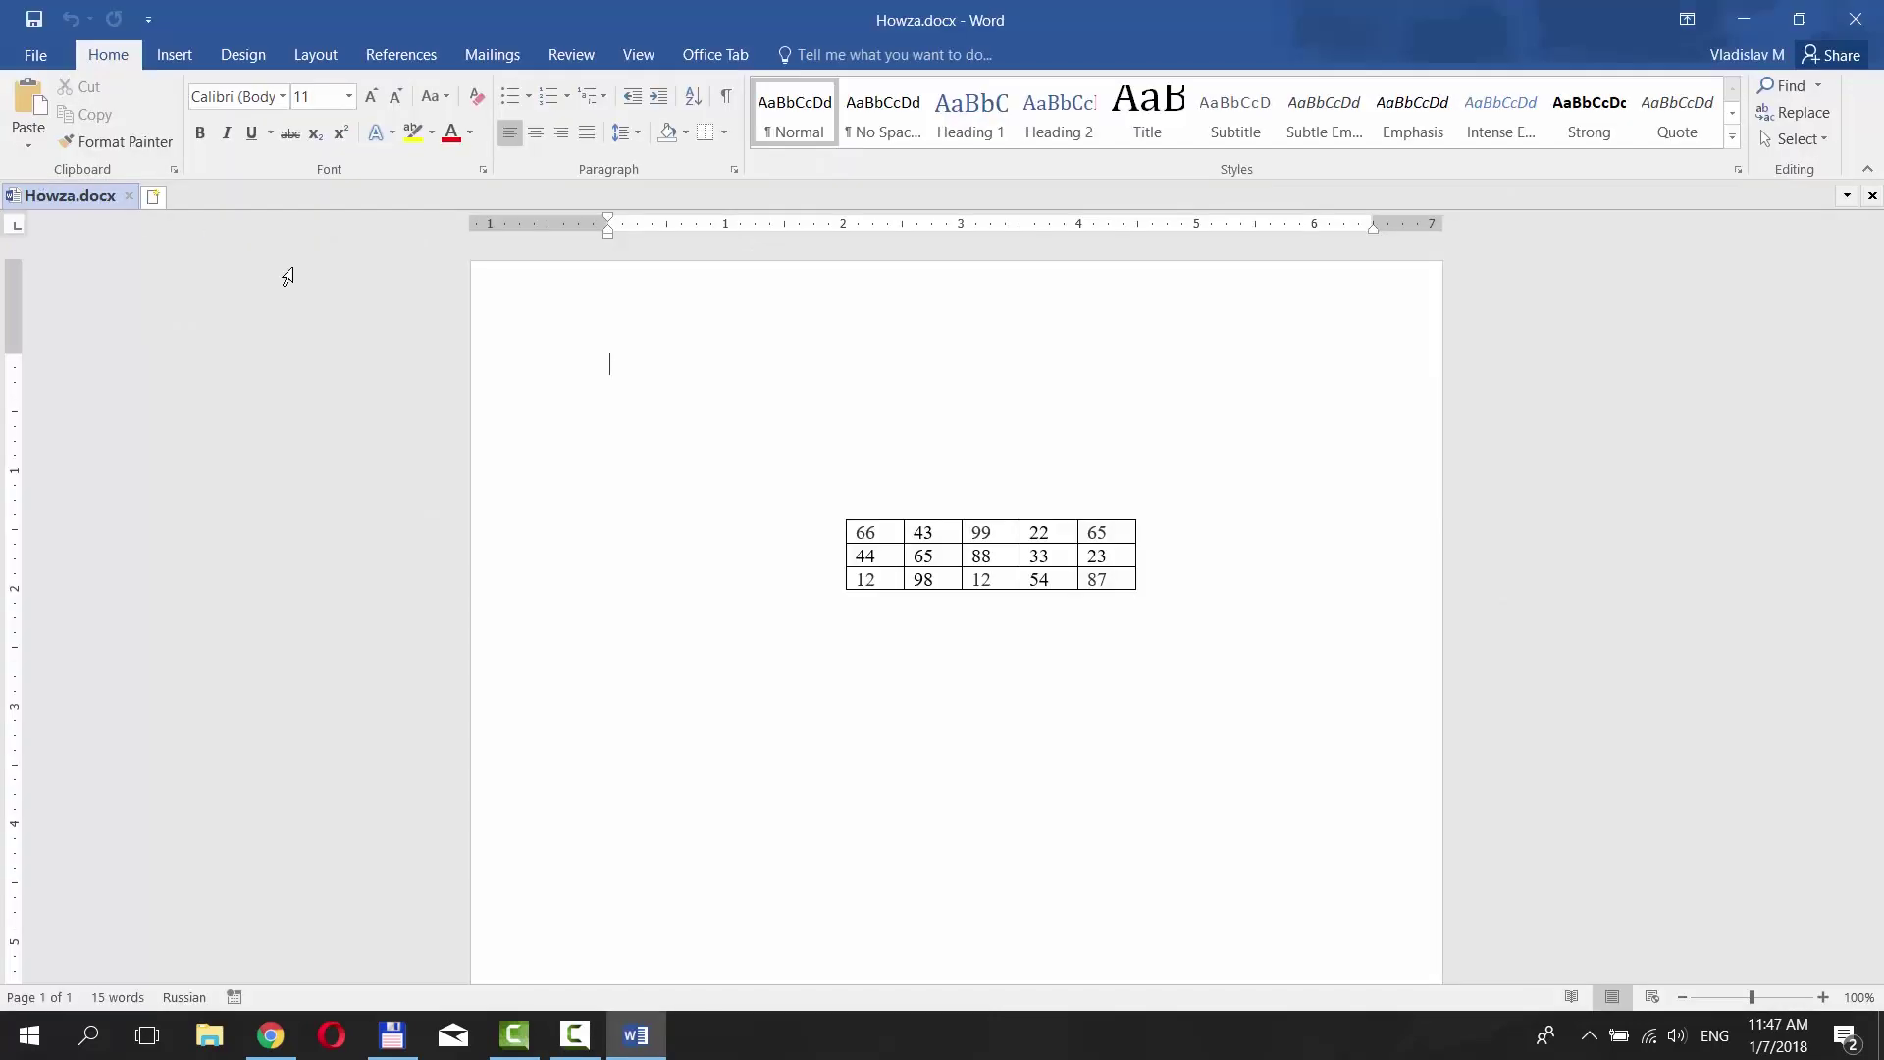
Turn off 'Move with text' in the number table's positioning settings and confirm.
click(838, 511)
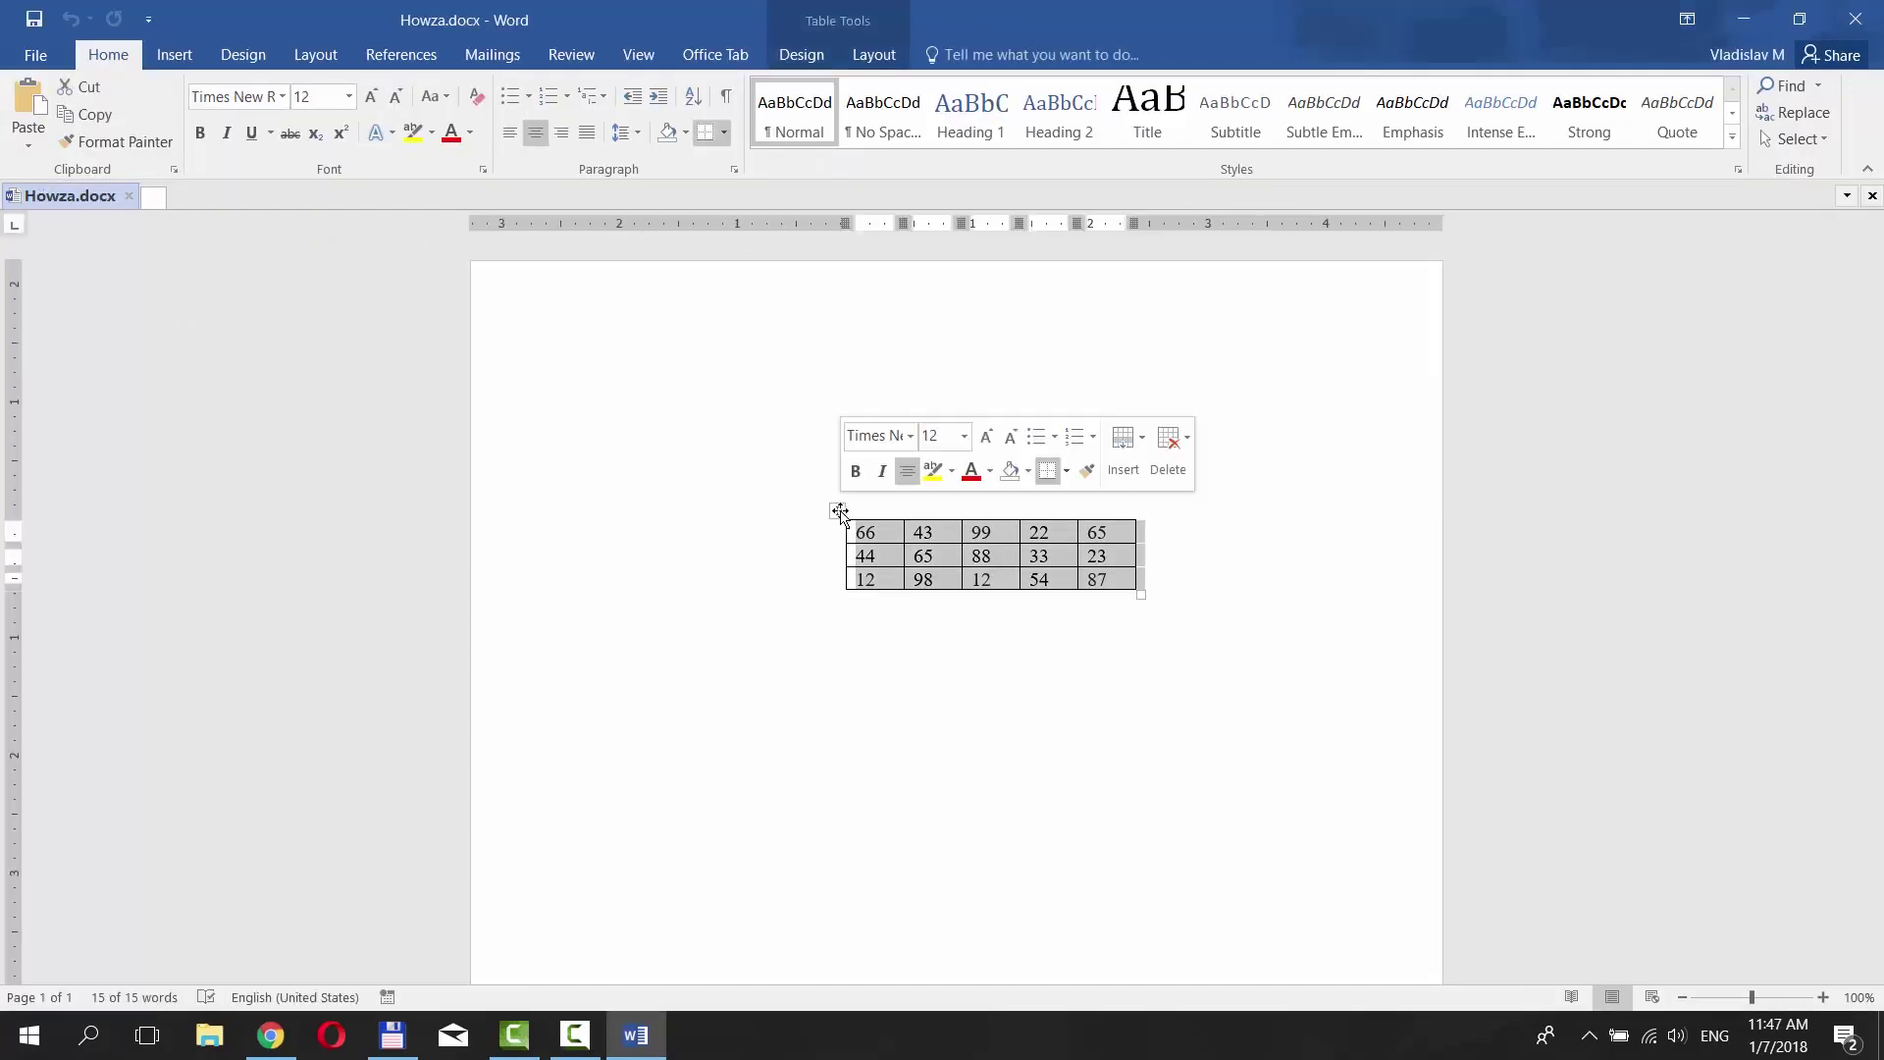
right_click(838, 510)
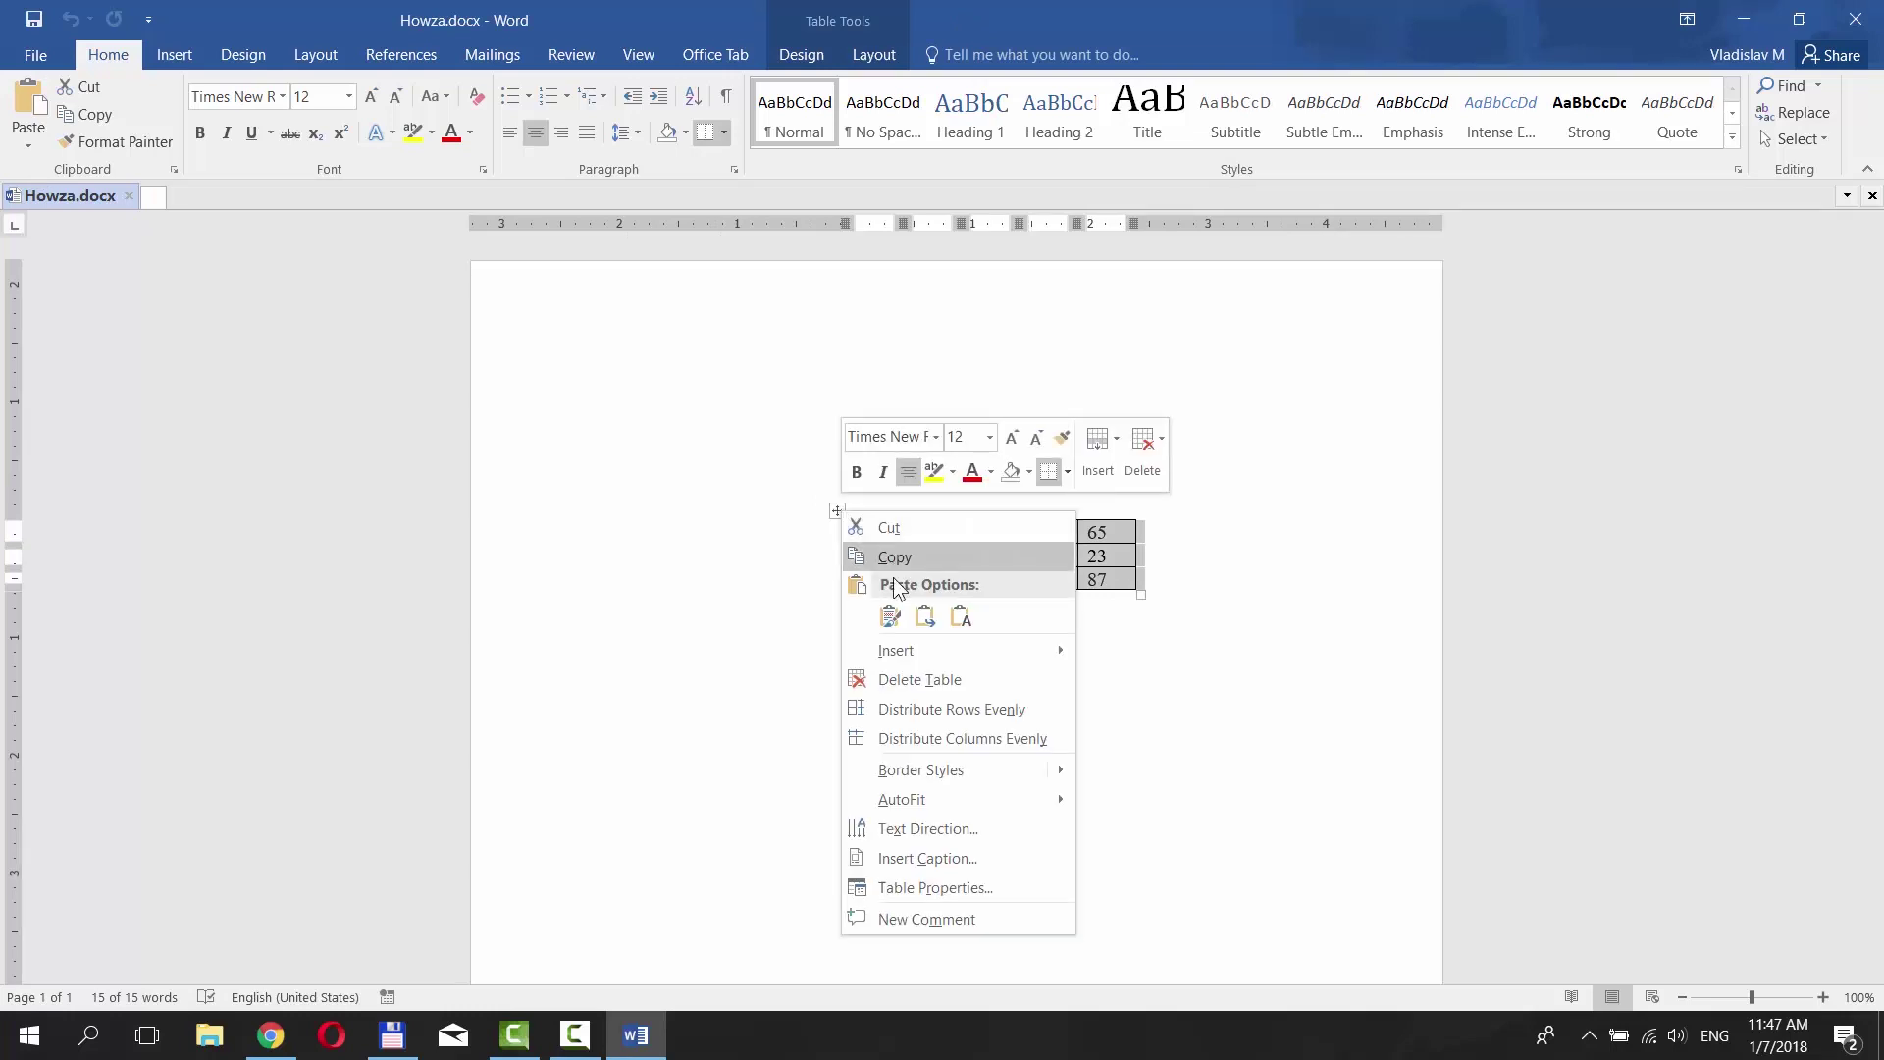
click(920, 887)
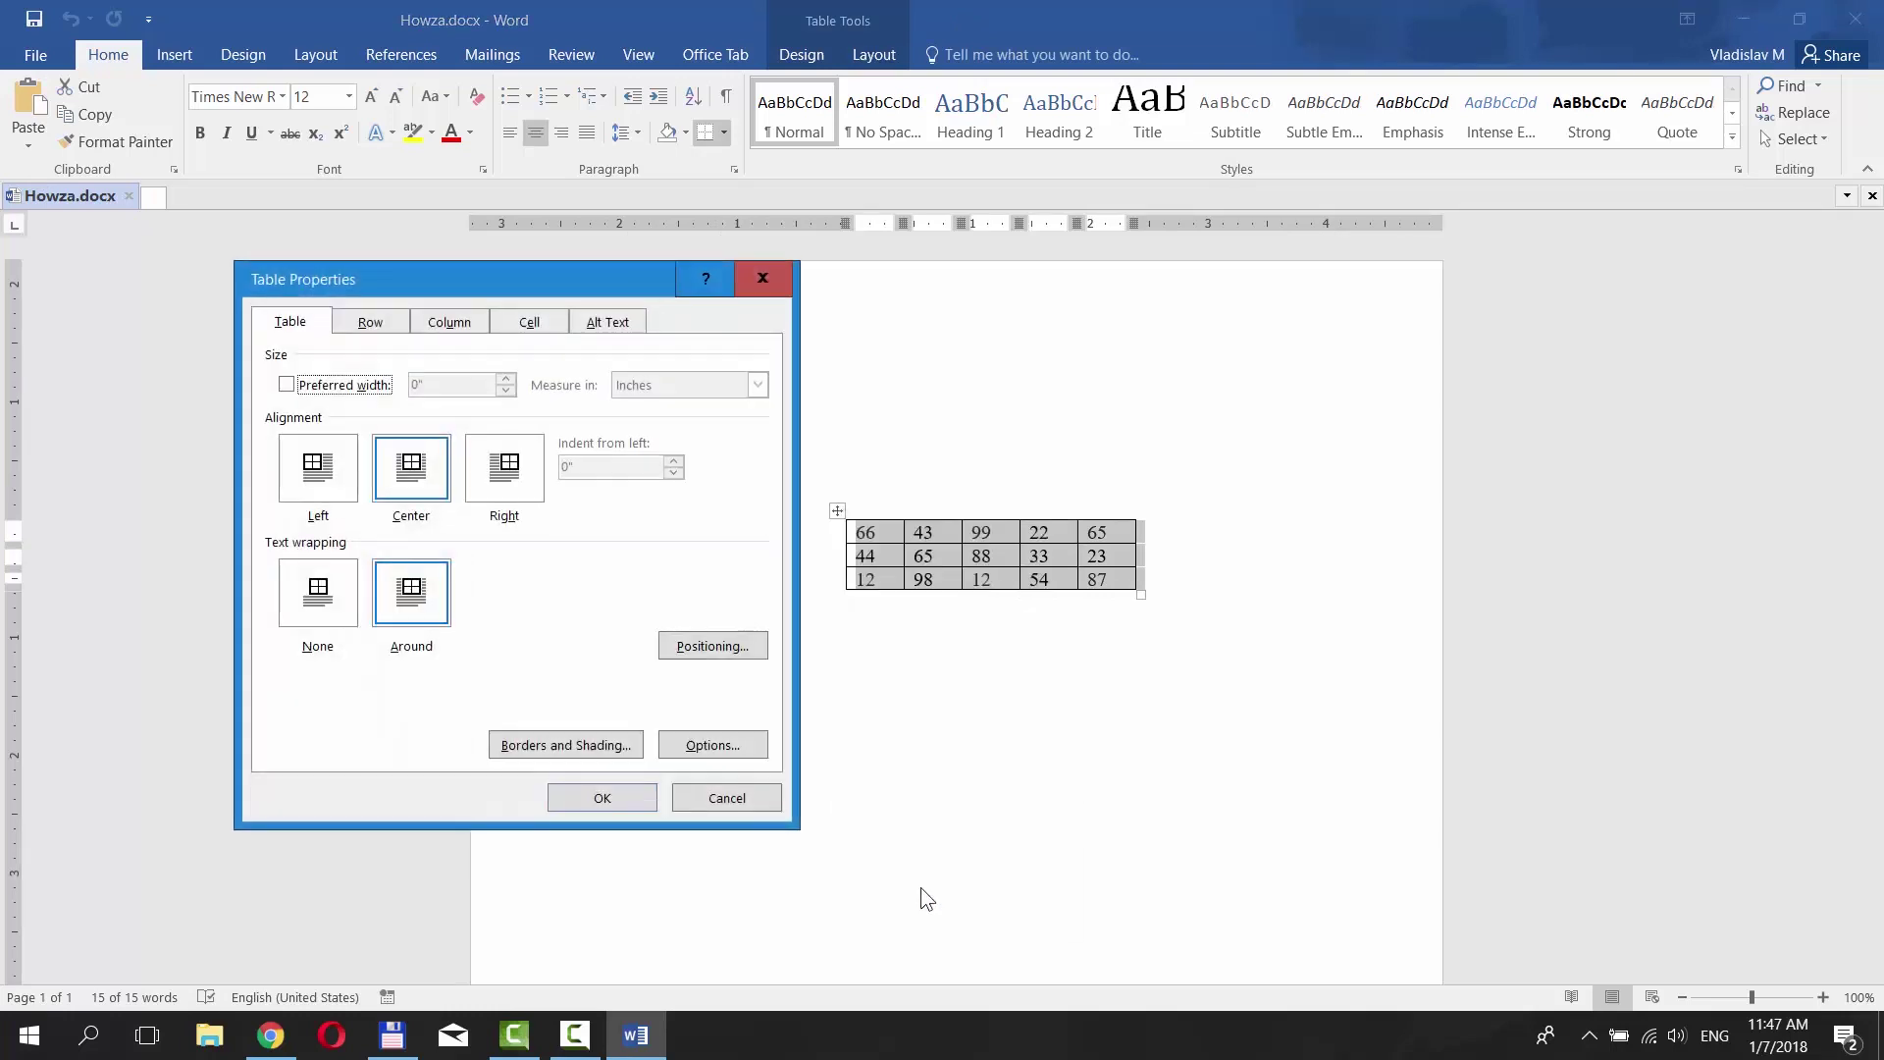
click(721, 647)
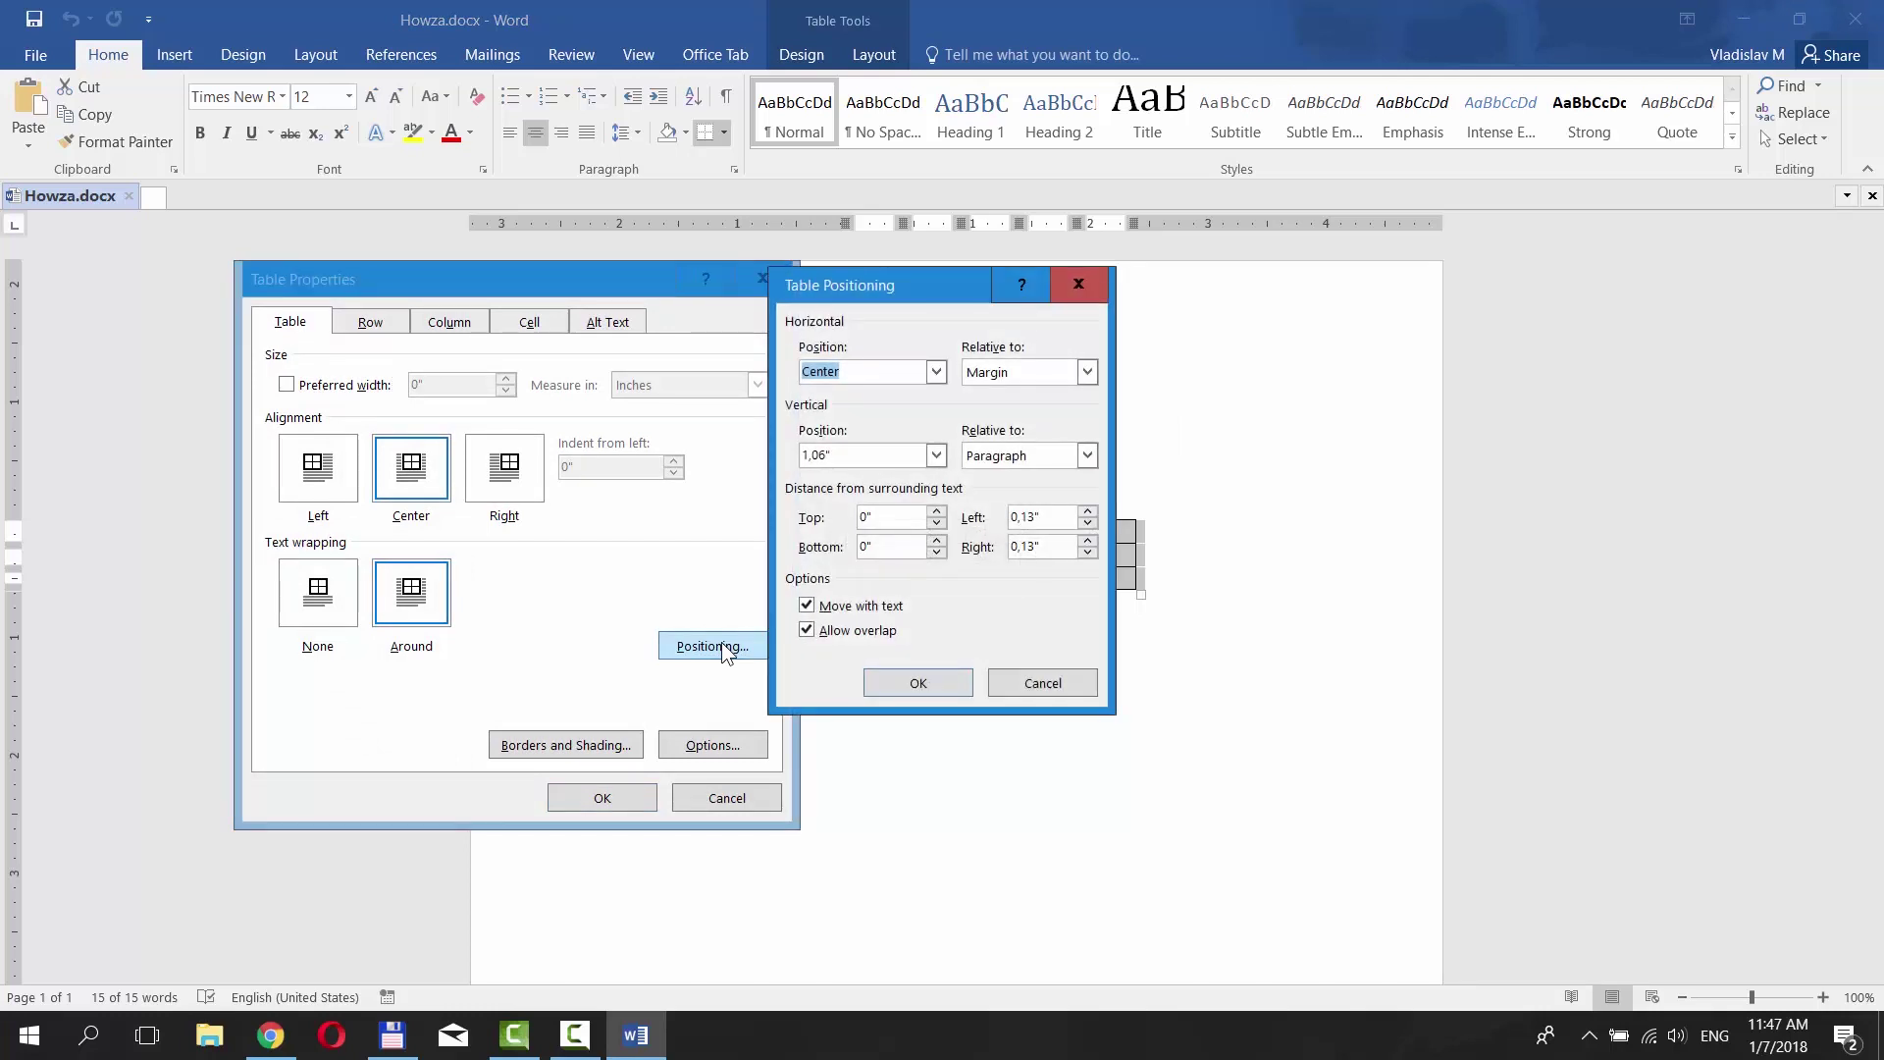
click(804, 606)
click(887, 683)
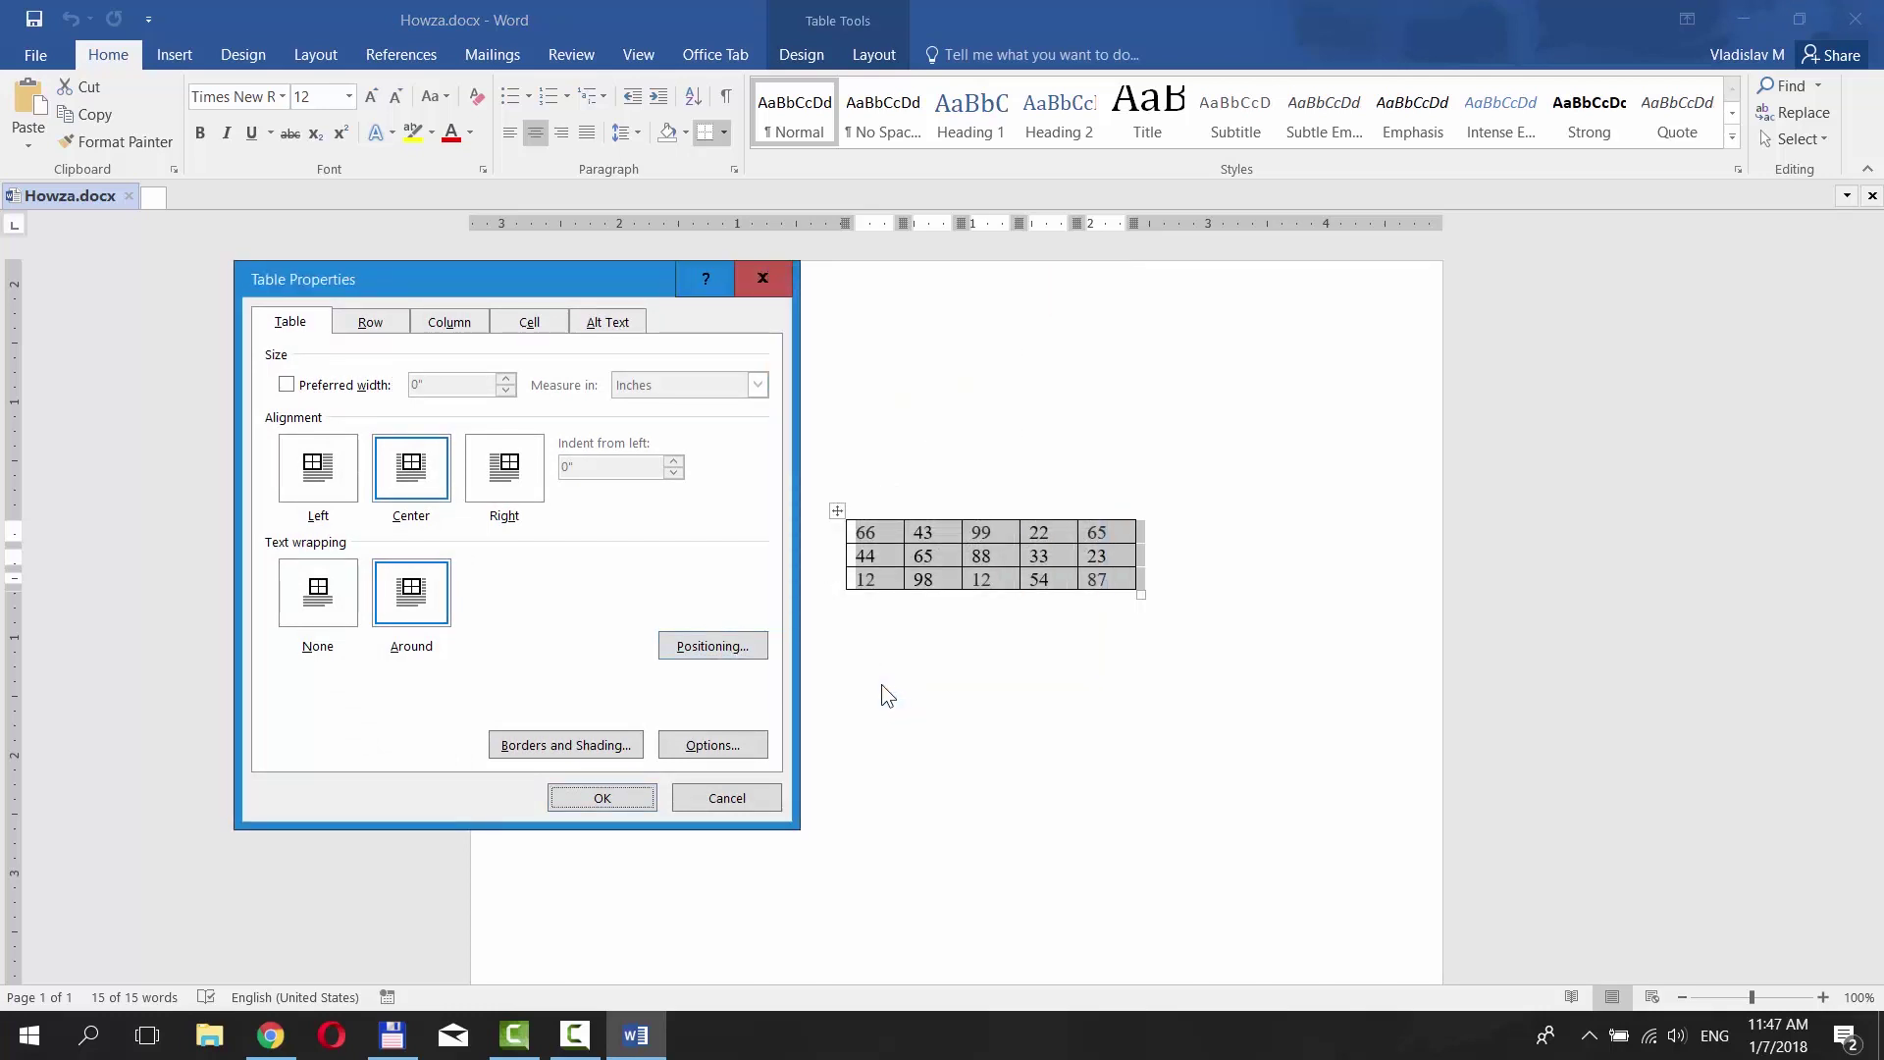
click(604, 797)
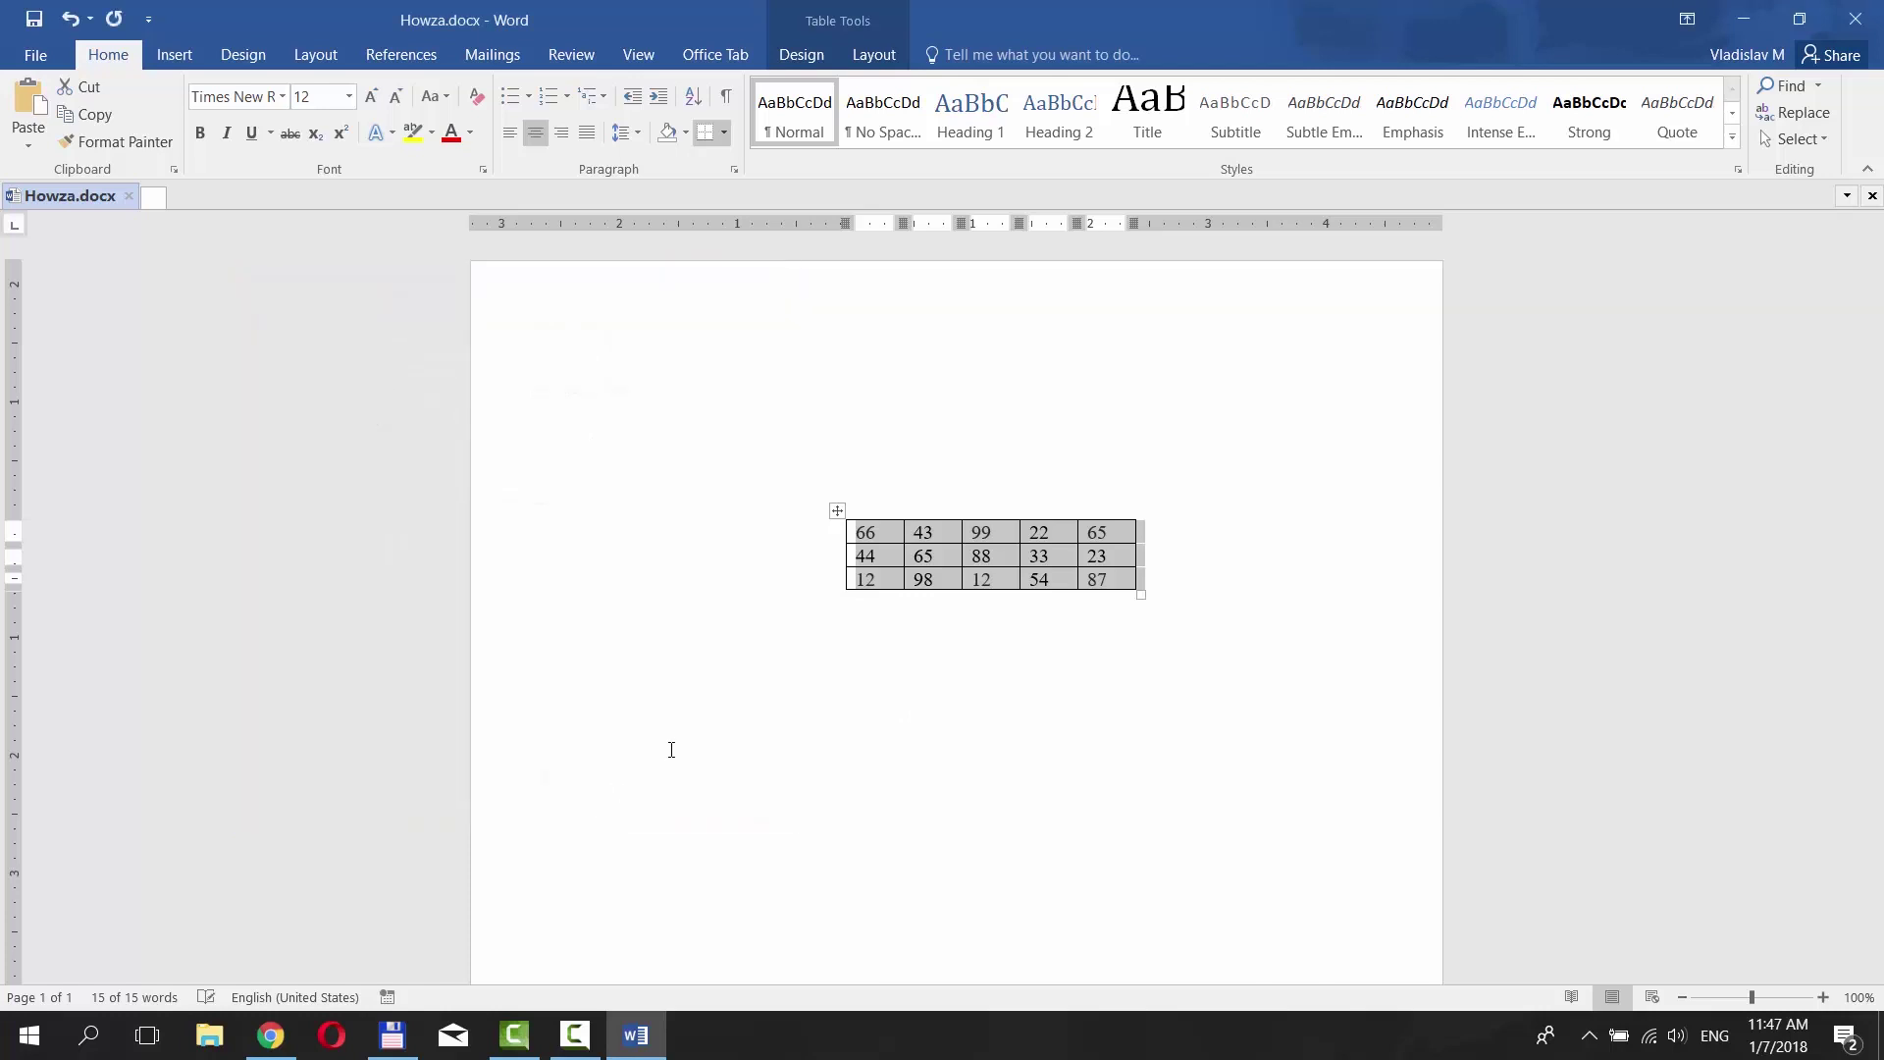
click(782, 502)
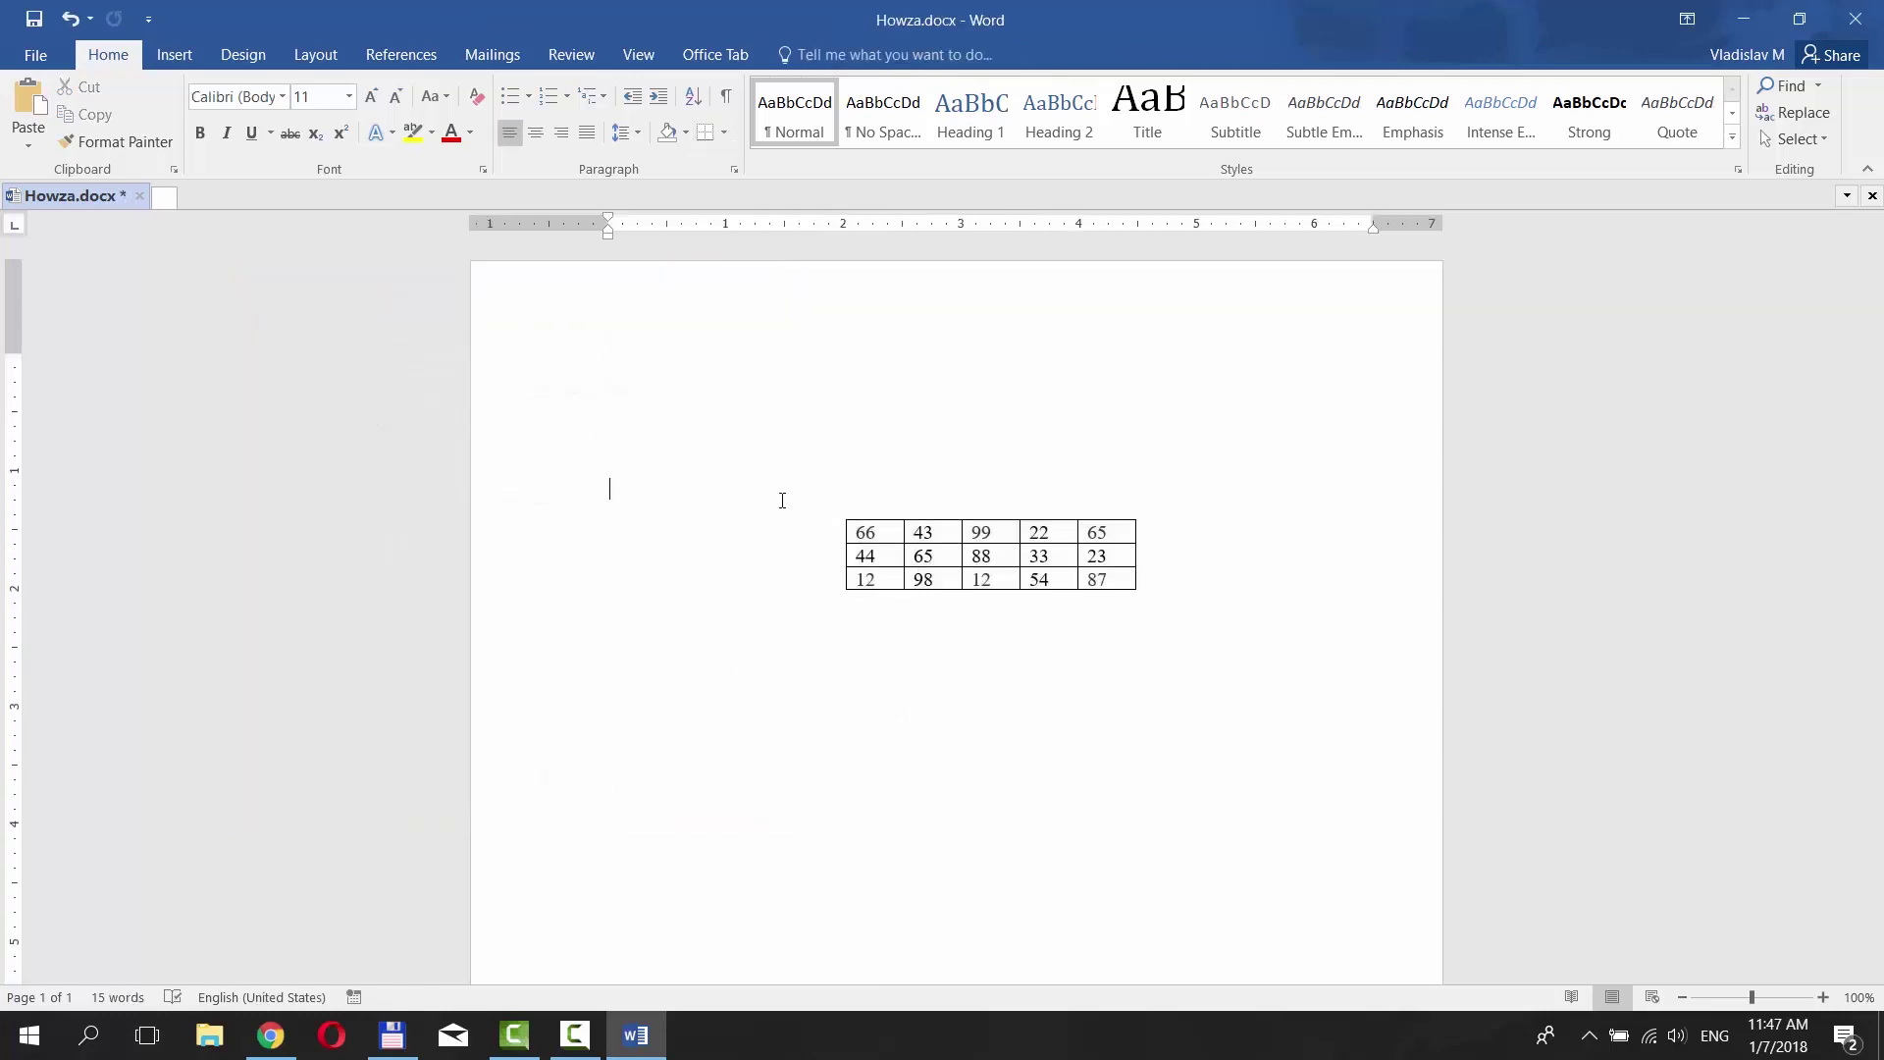
Paste the family telephone paragraph above the table so it wraps around it.
text(When I was quite young, my family had one of the first telephones in our neighborhood. I remember well the polished oak case fastened to the wall on the lower stair landing. The shiny receiver hung on the side of the box. I even remembered the number — 105. I was too little to reach the telephone, but used to listen with fascination when my mother talked into it. Once she lifted me up to speak to my father, who was away on business. Magic! Then I discovered that somewhere inside that wonderful device lived an amazing person — her name was «Information Please» and there was nothing that she did not know. My mother could ask her for anybody’s number and when our clock ran down, Information Please immediately supplied the correct time.)
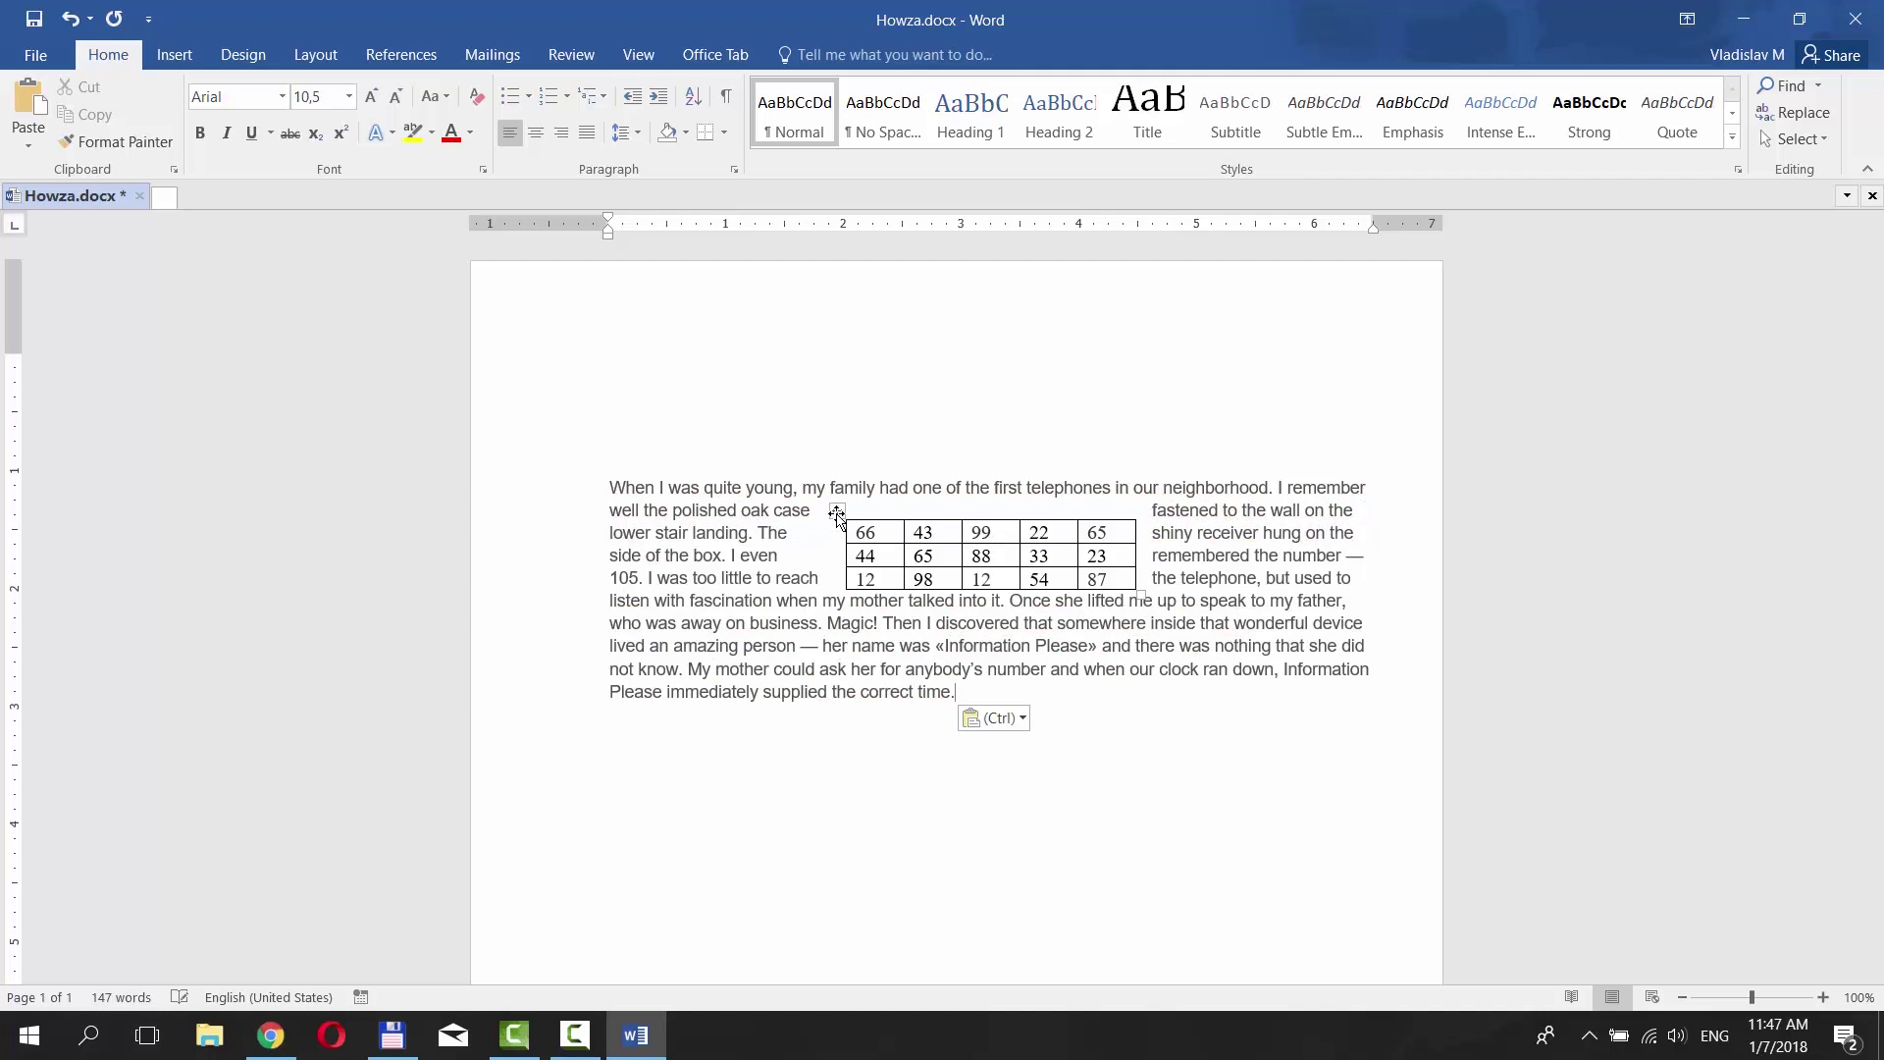
click(837, 513)
Disable automatic resize to fit contents and enable a 5-inch preferred table width.
right_click(838, 512)
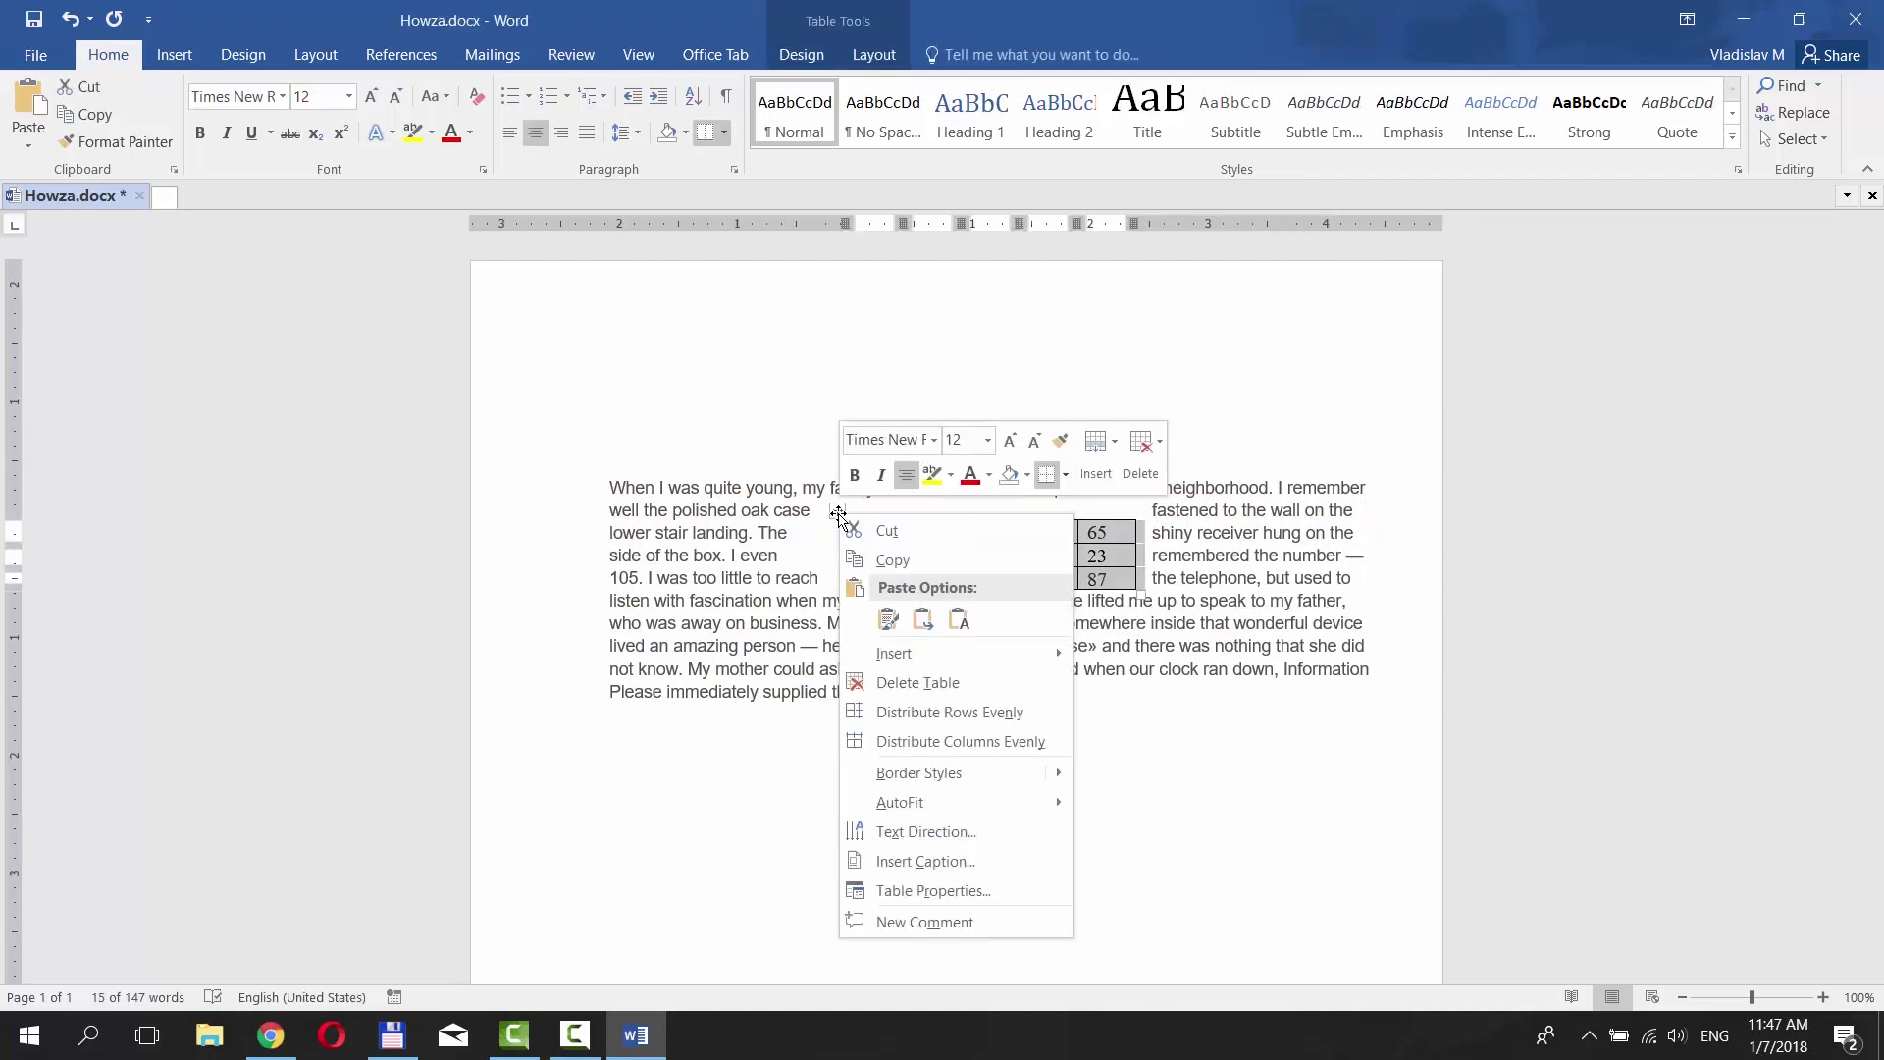
click(910, 886)
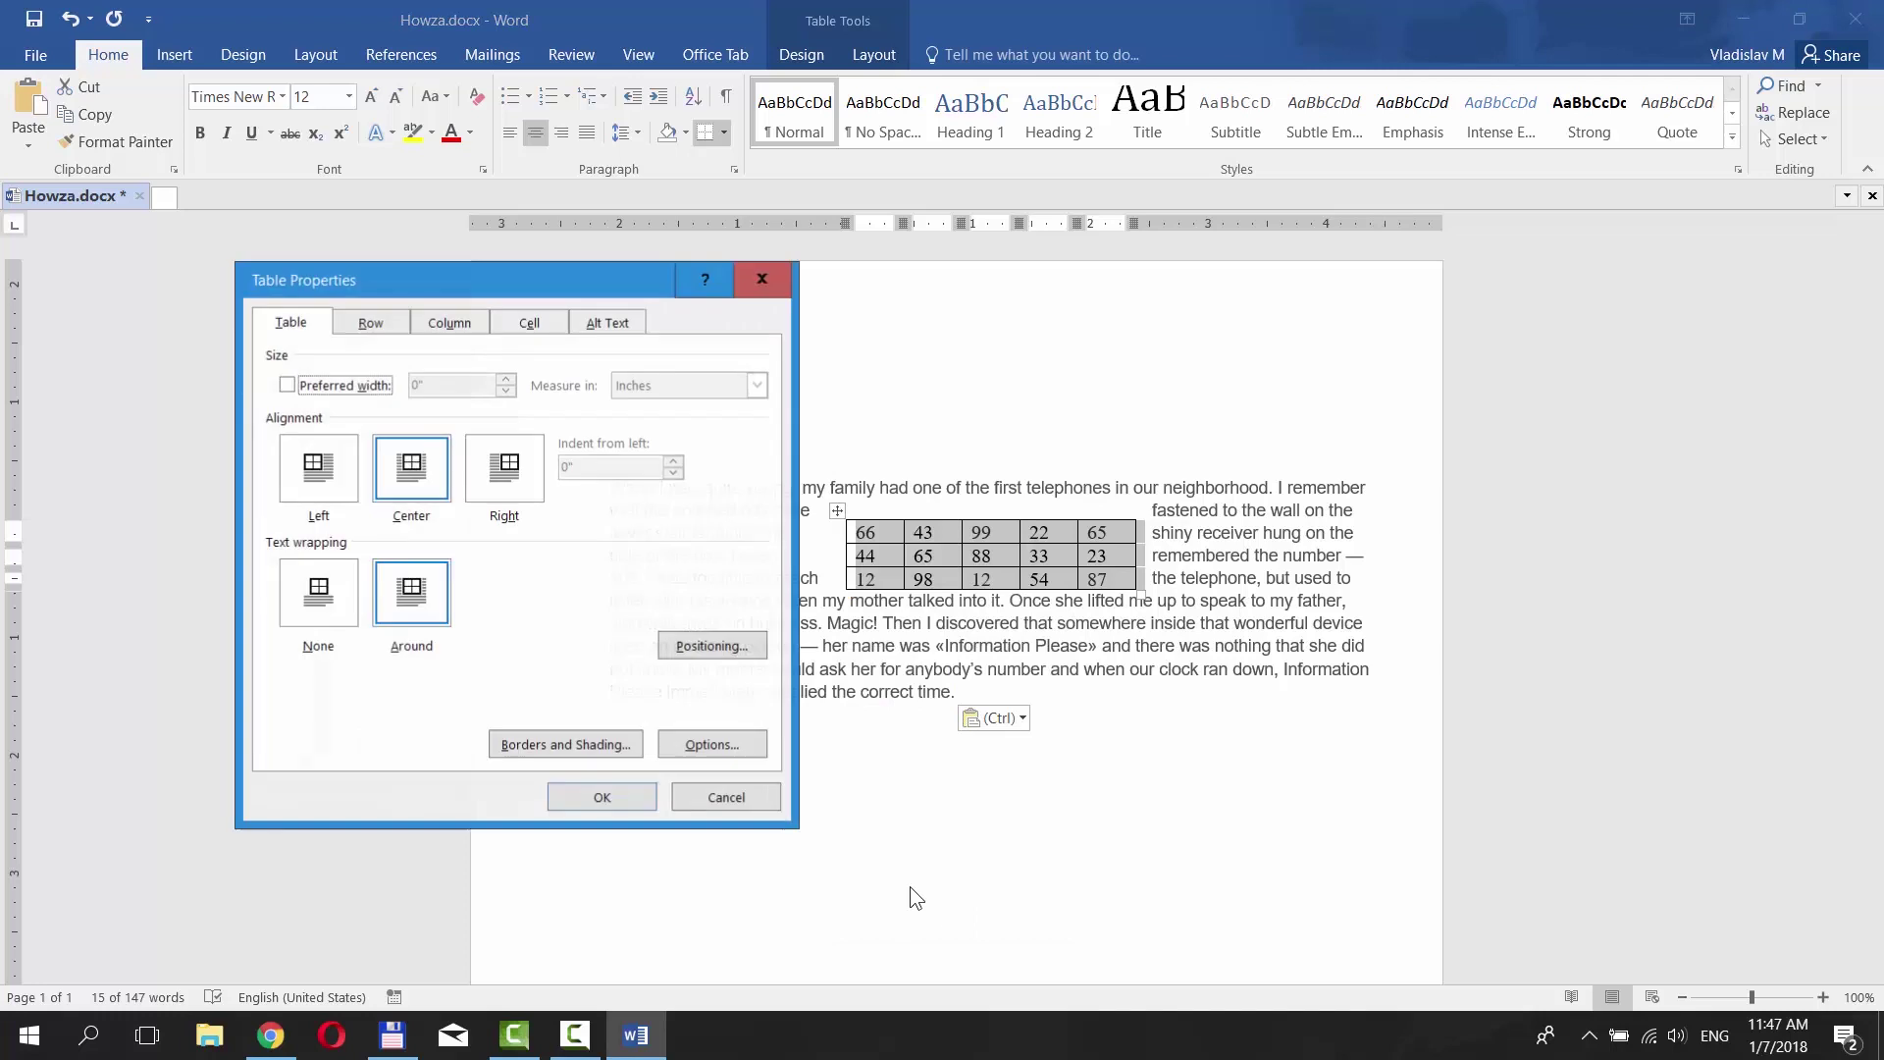
click(708, 746)
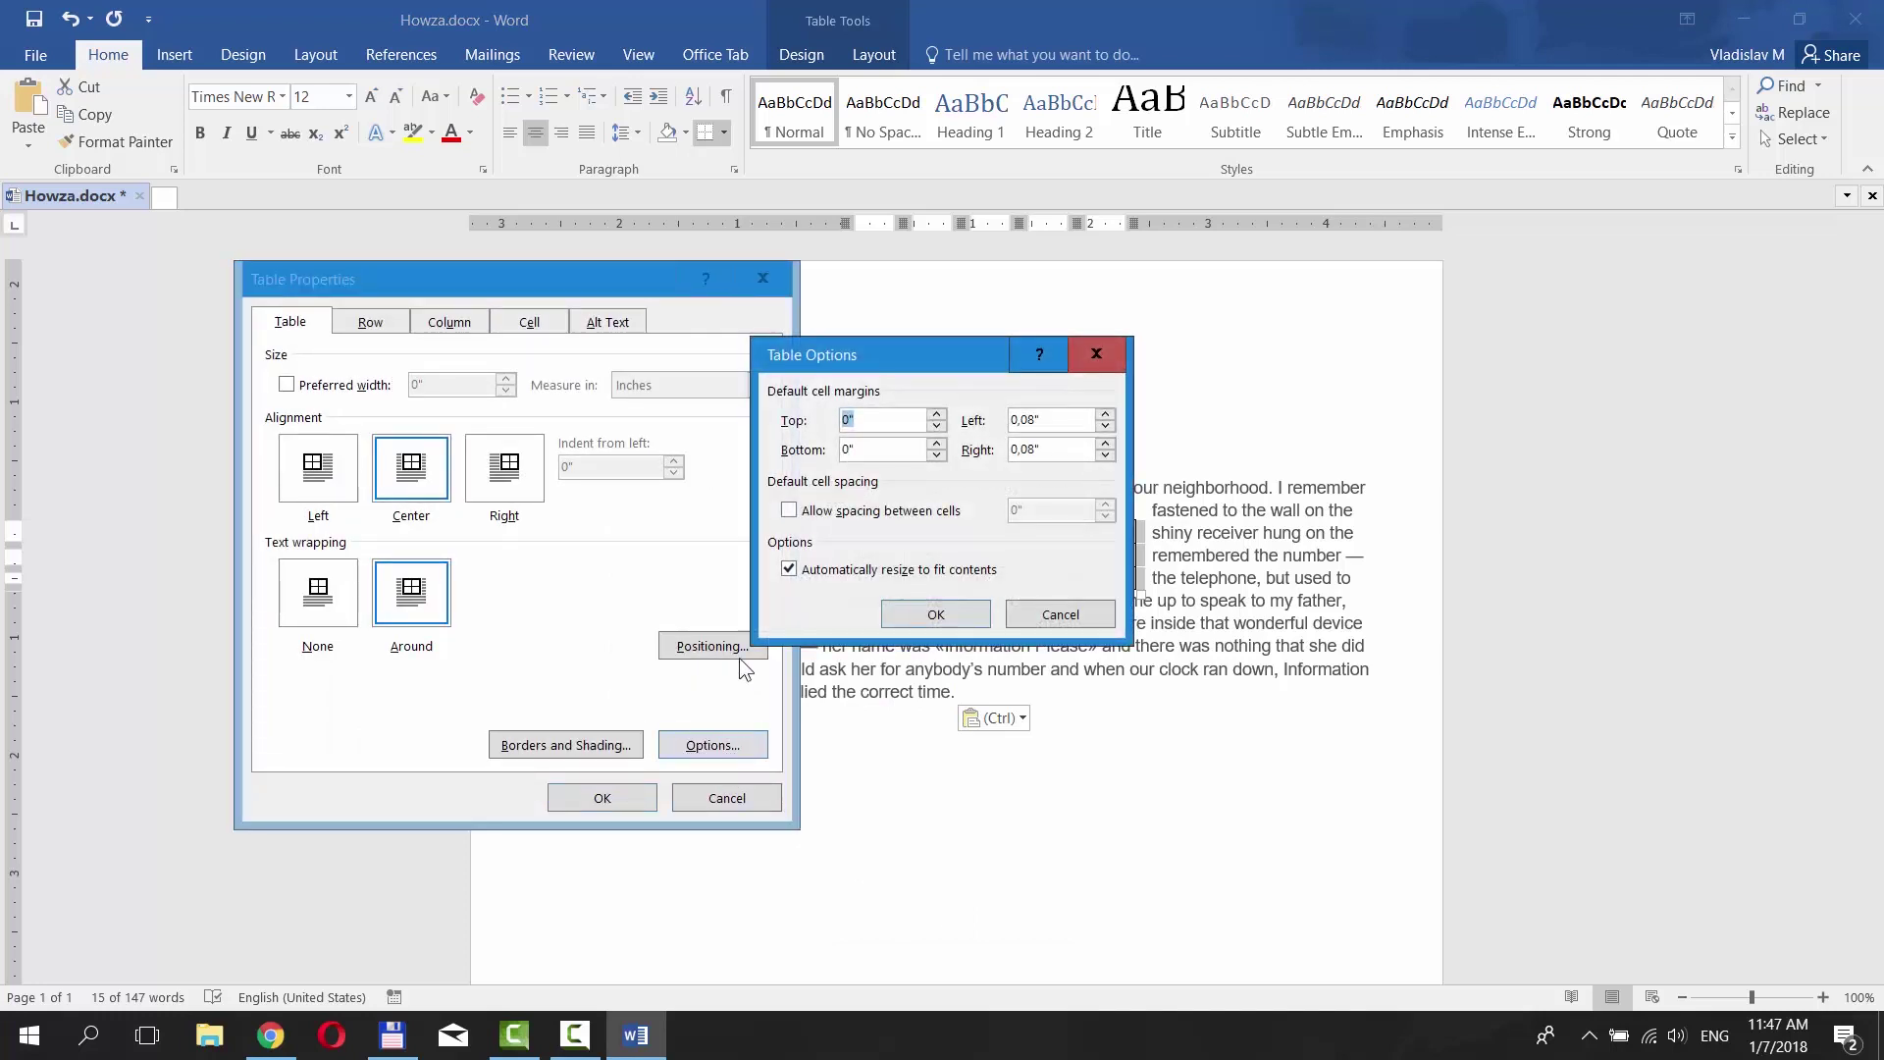
click(790, 570)
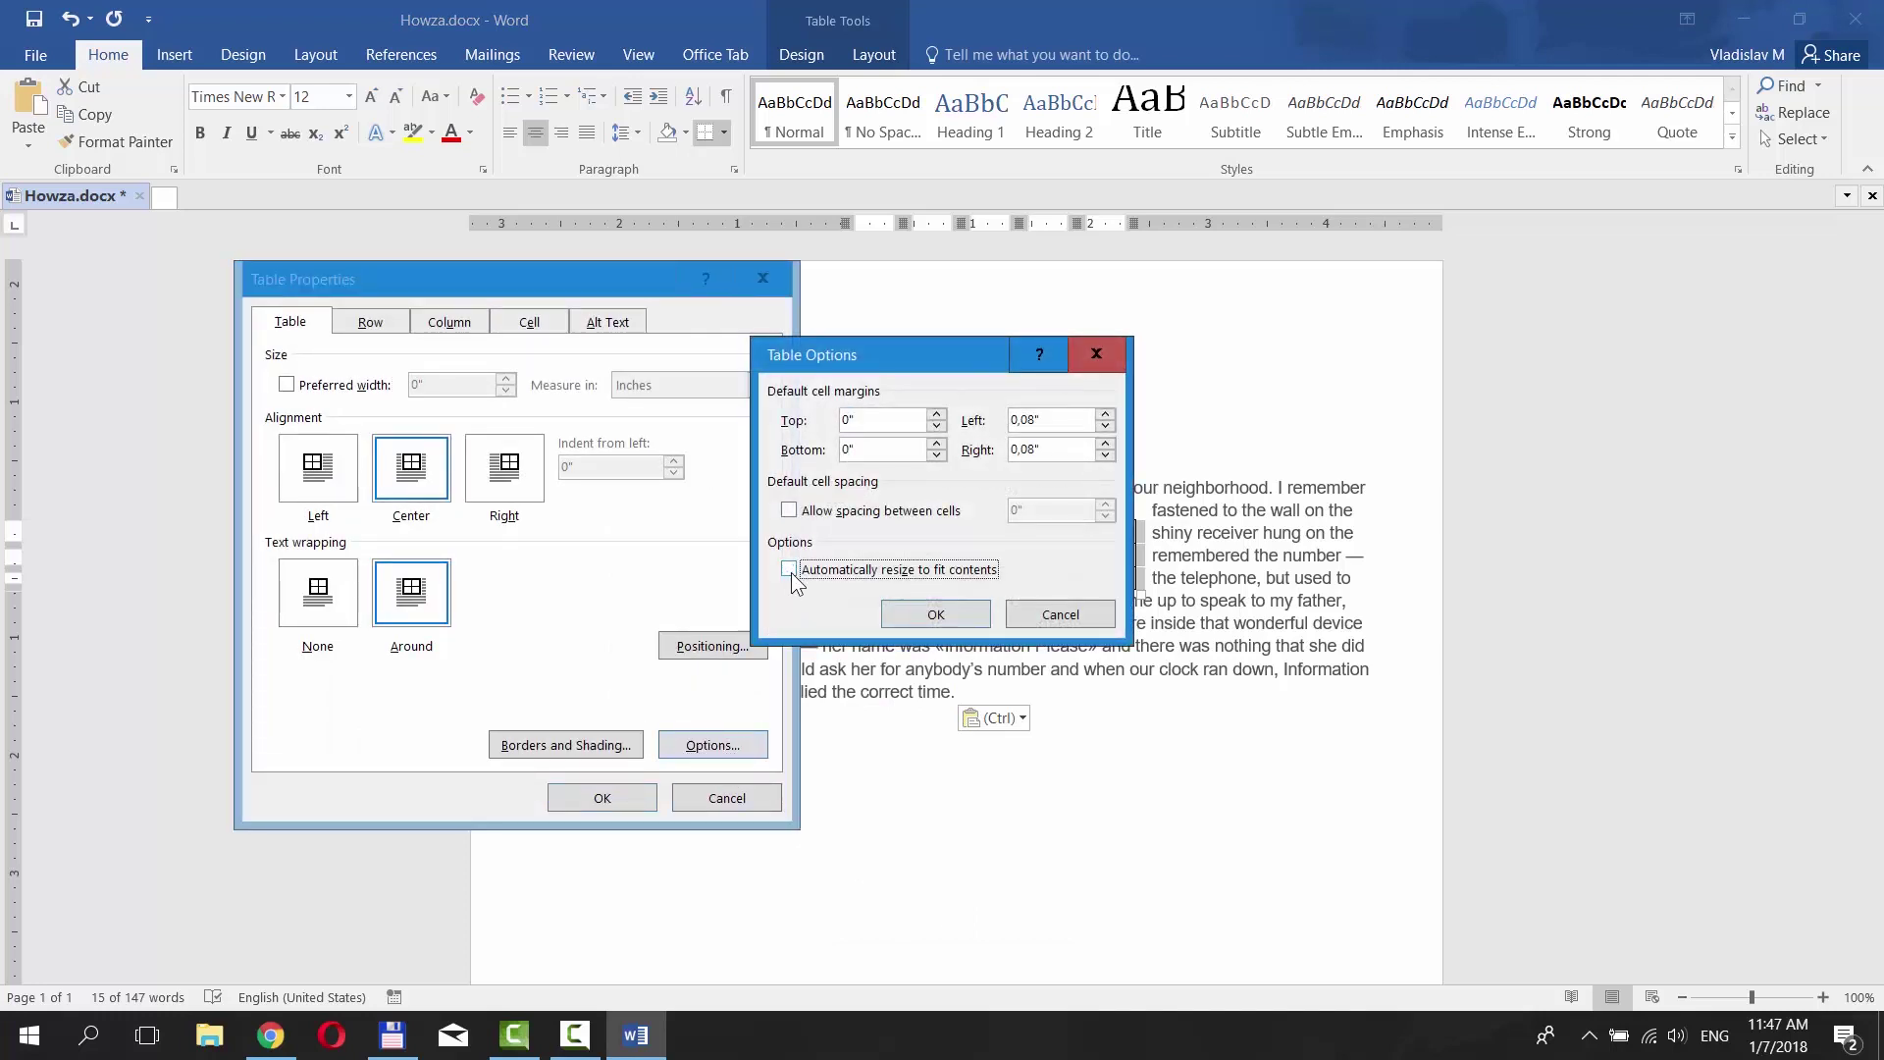
click(908, 615)
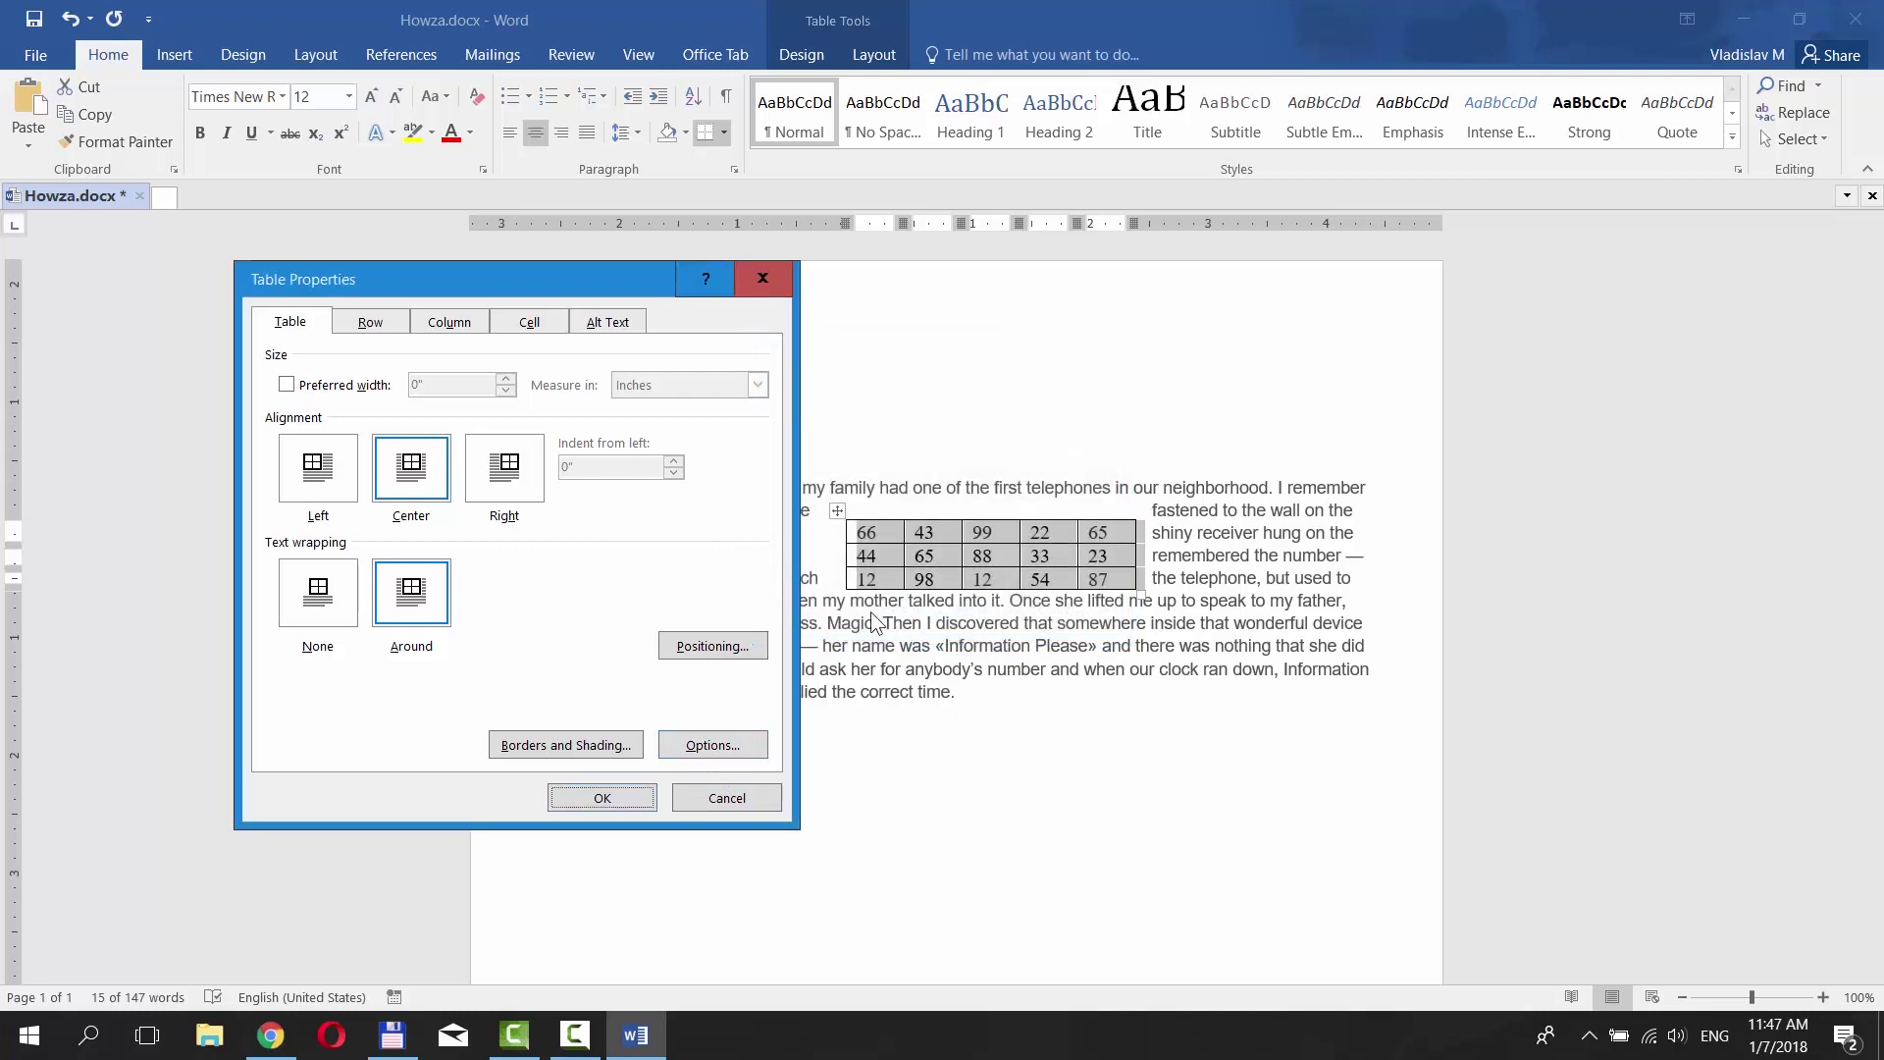
click(316, 386)
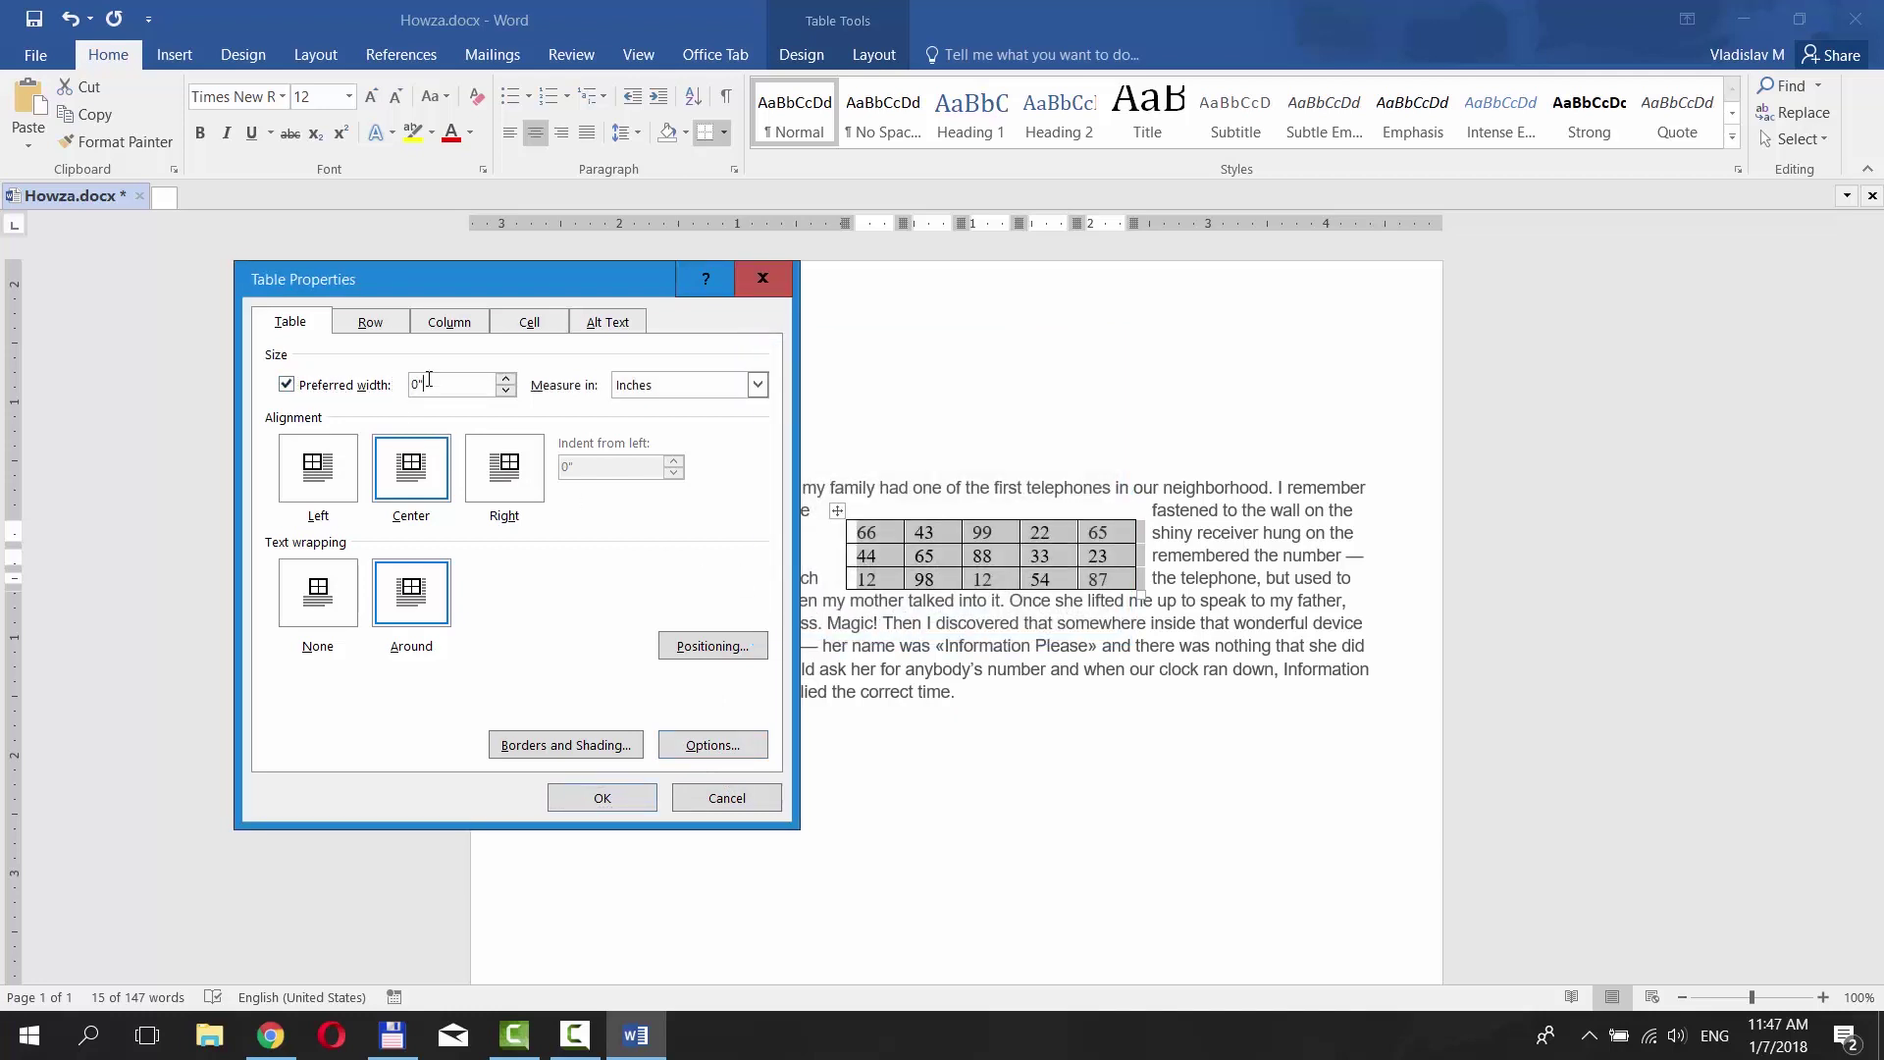
key(BackSpace)
key(BackSpace)
text(5)
Set table rows to exactly 0.7 inch high and columns to 1 inch wide.
click(372, 323)
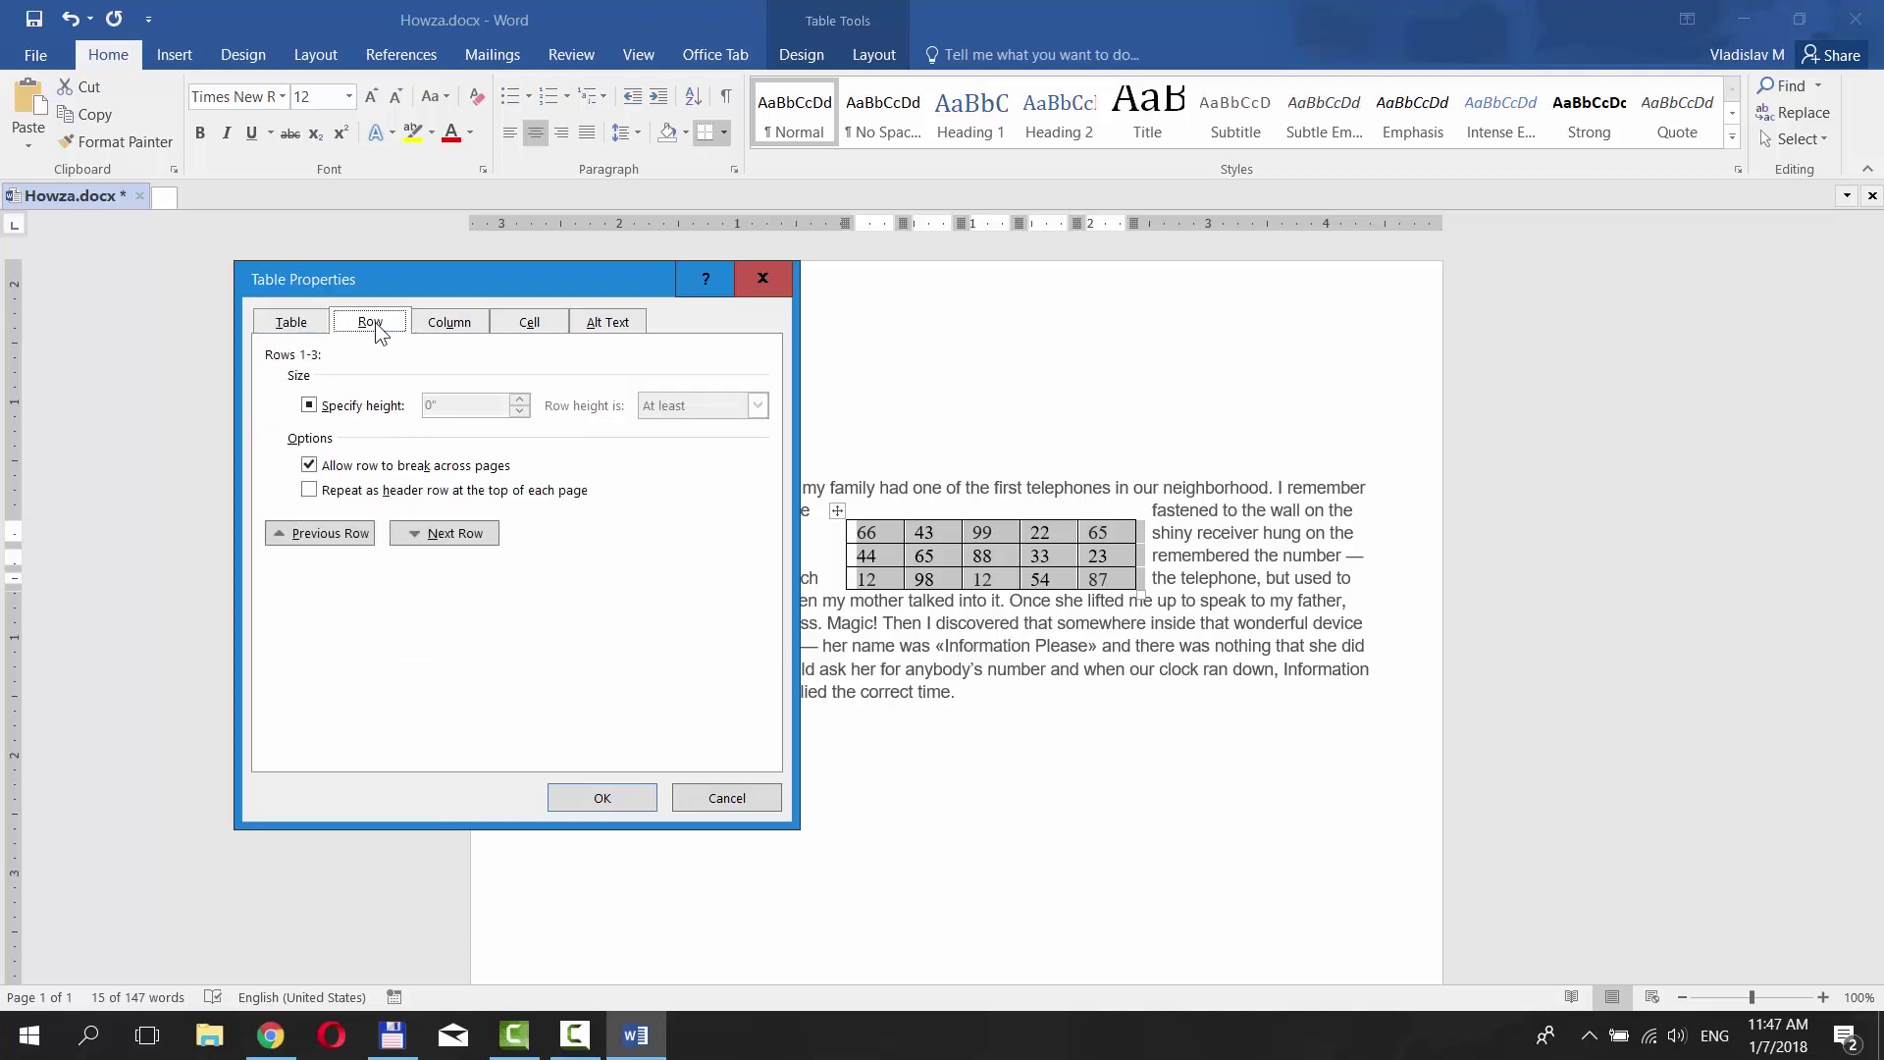
click(358, 413)
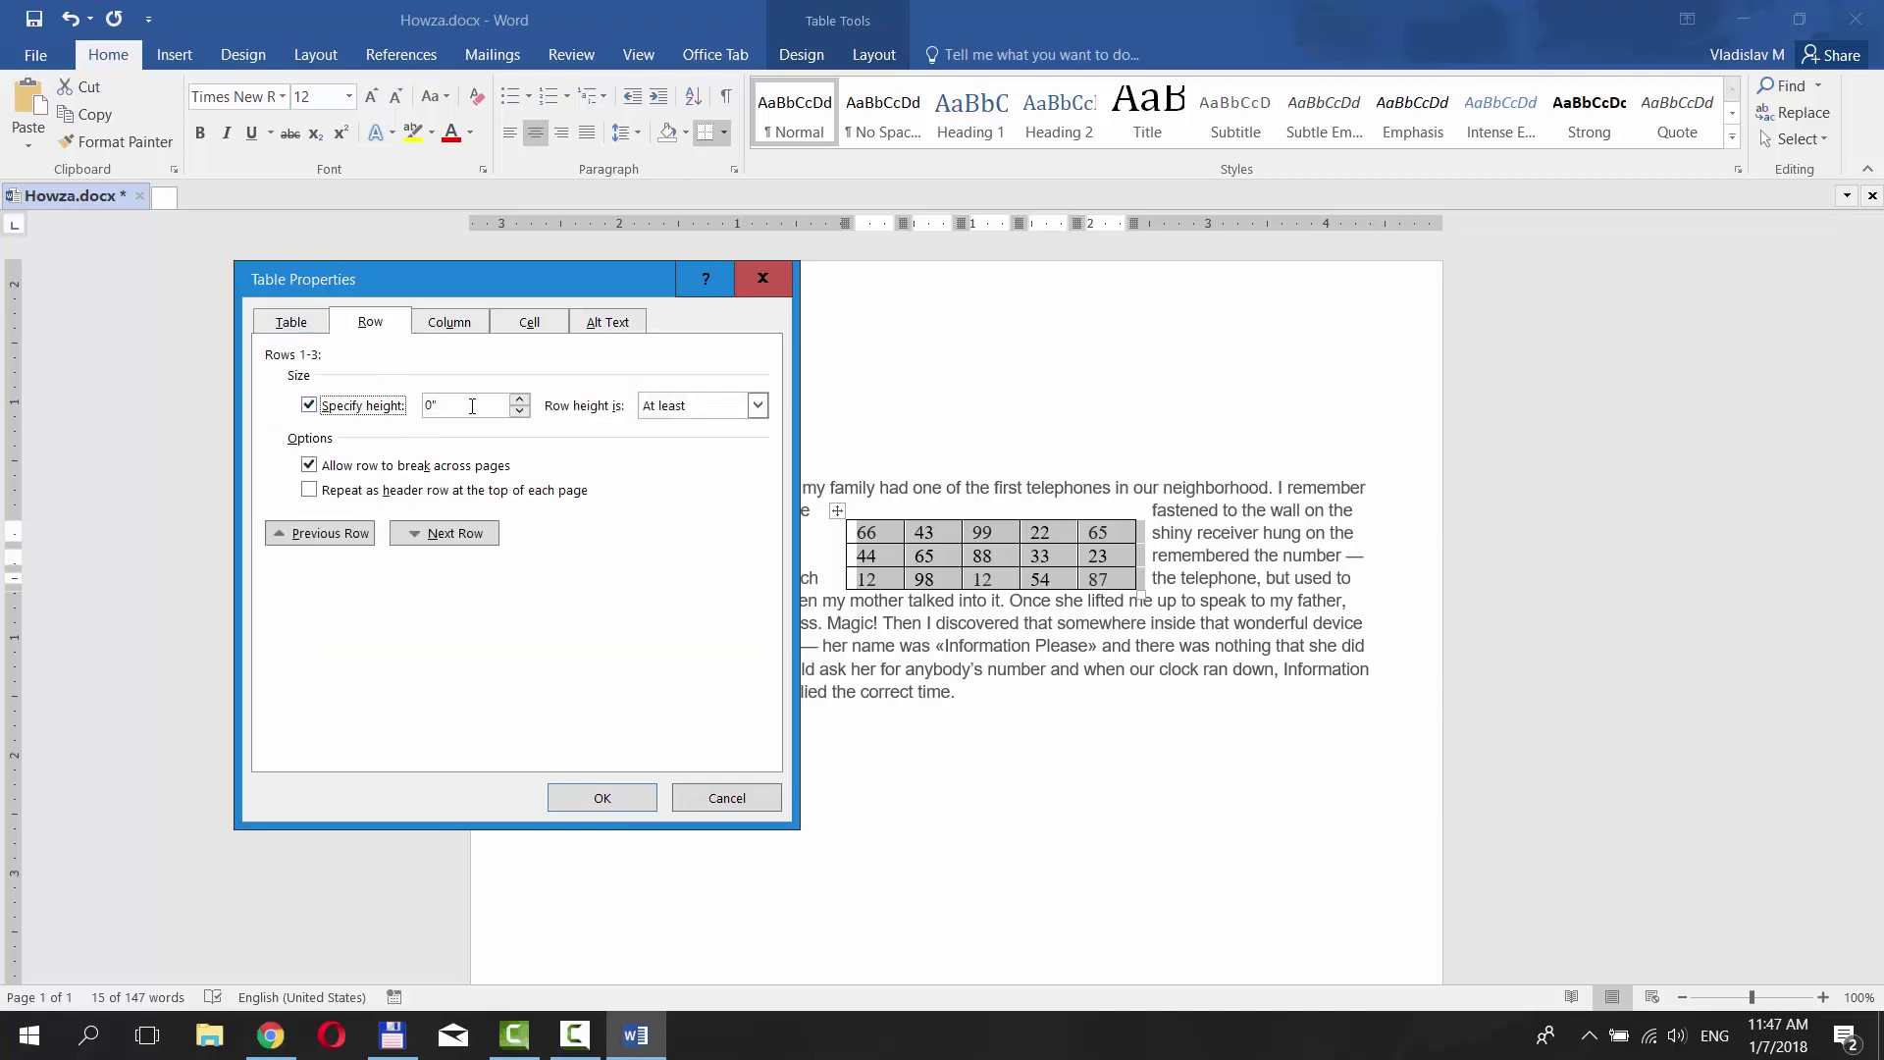
click(683, 404)
click(678, 444)
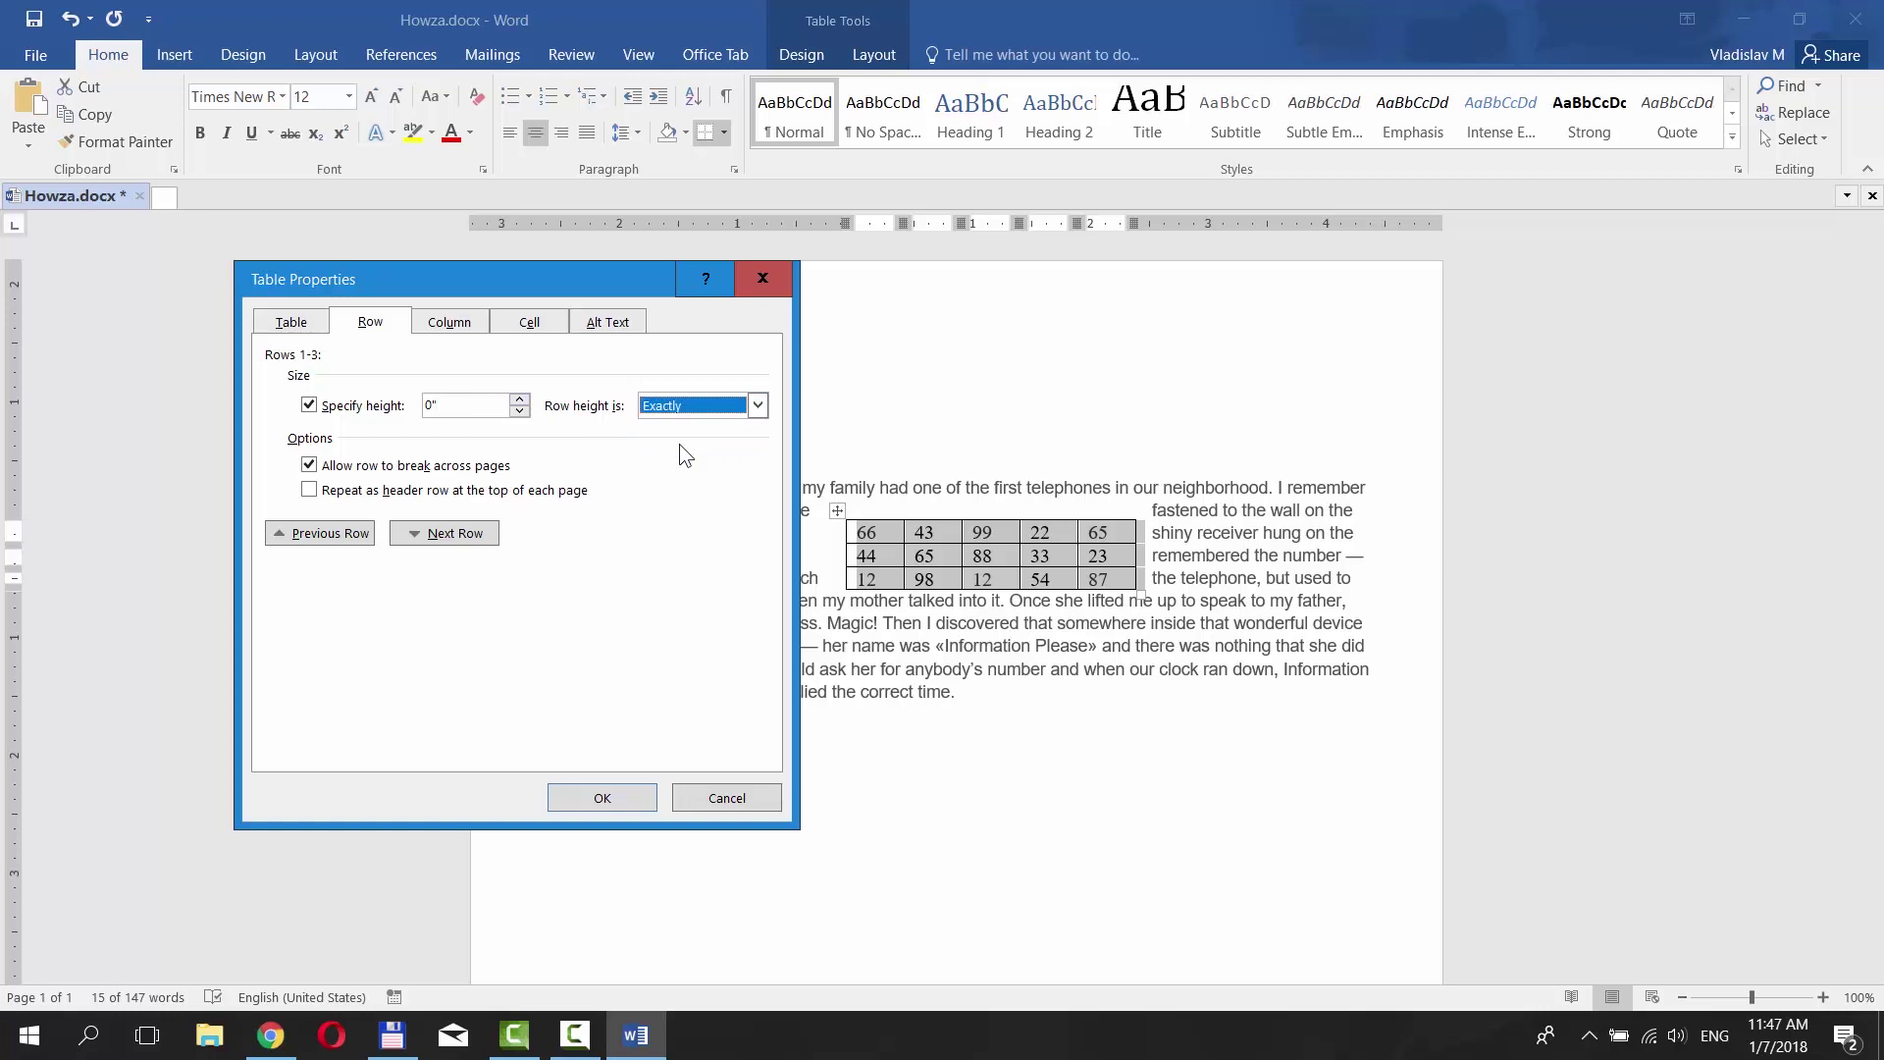
click(440, 406)
text(,7)
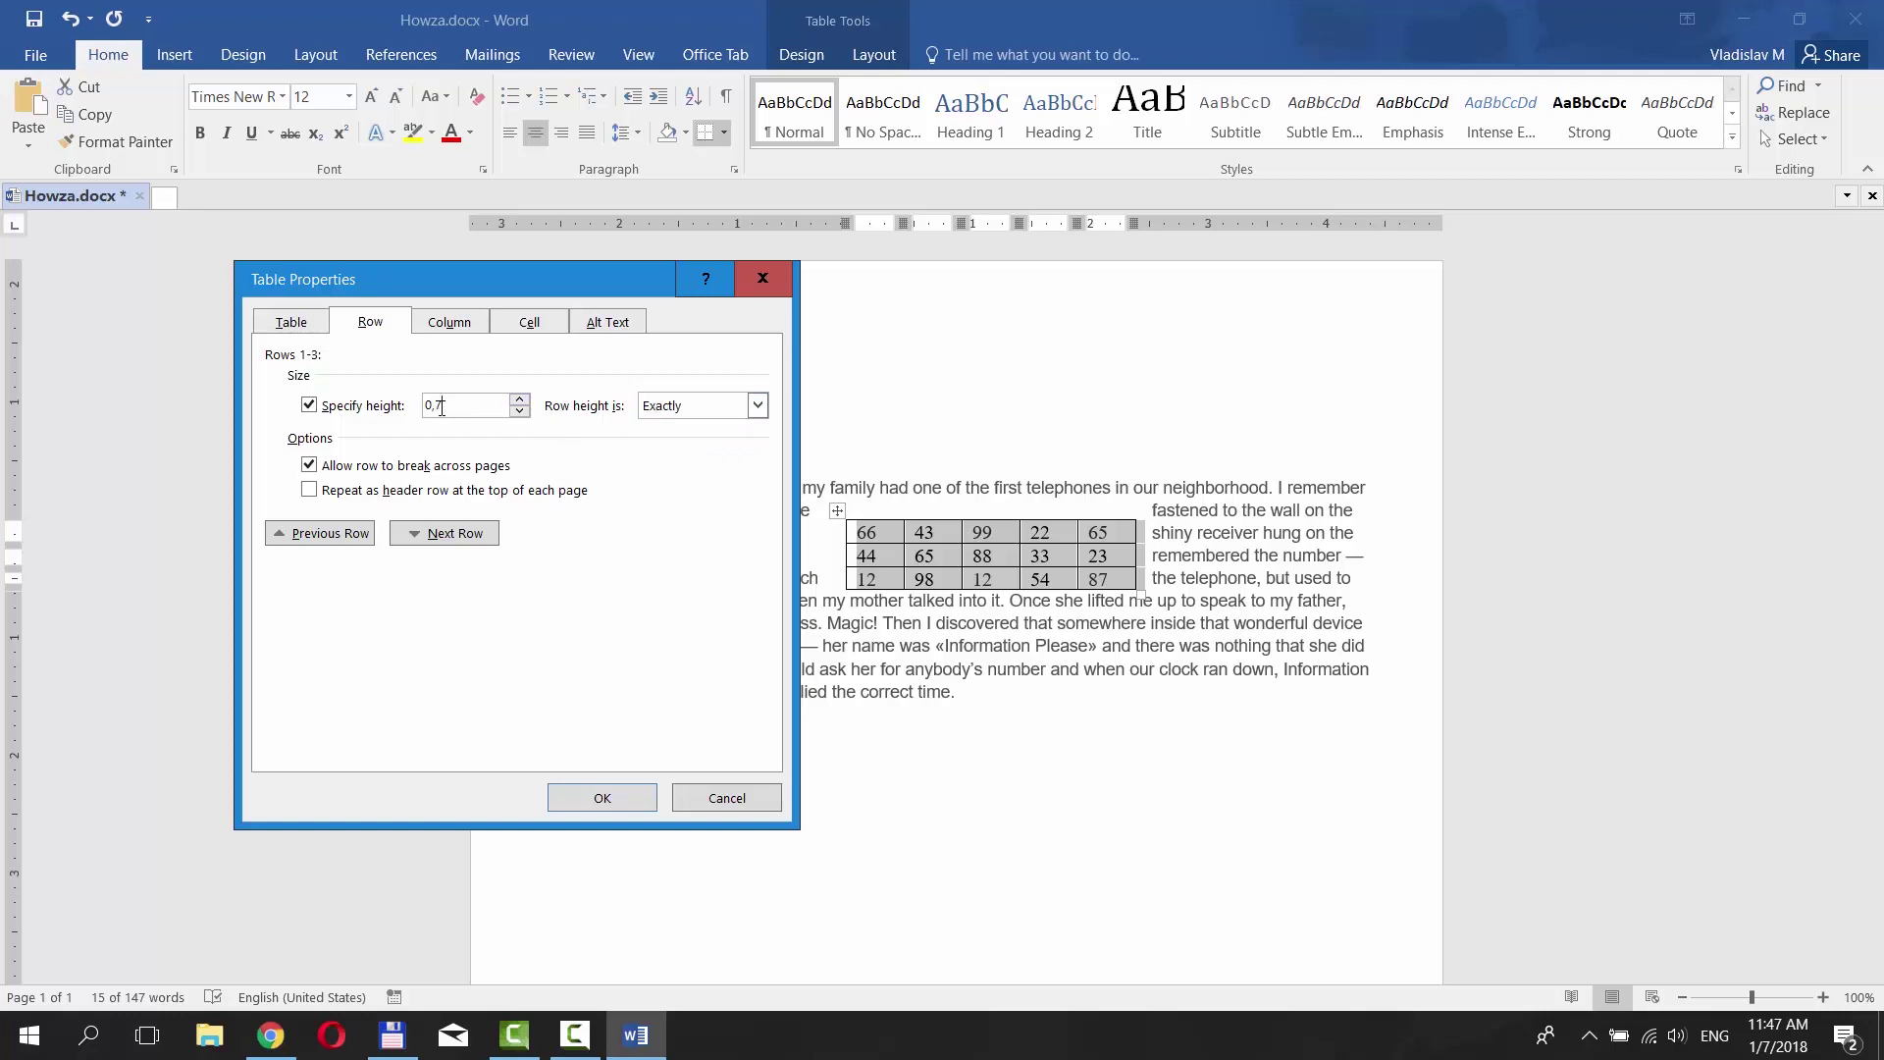
click(452, 323)
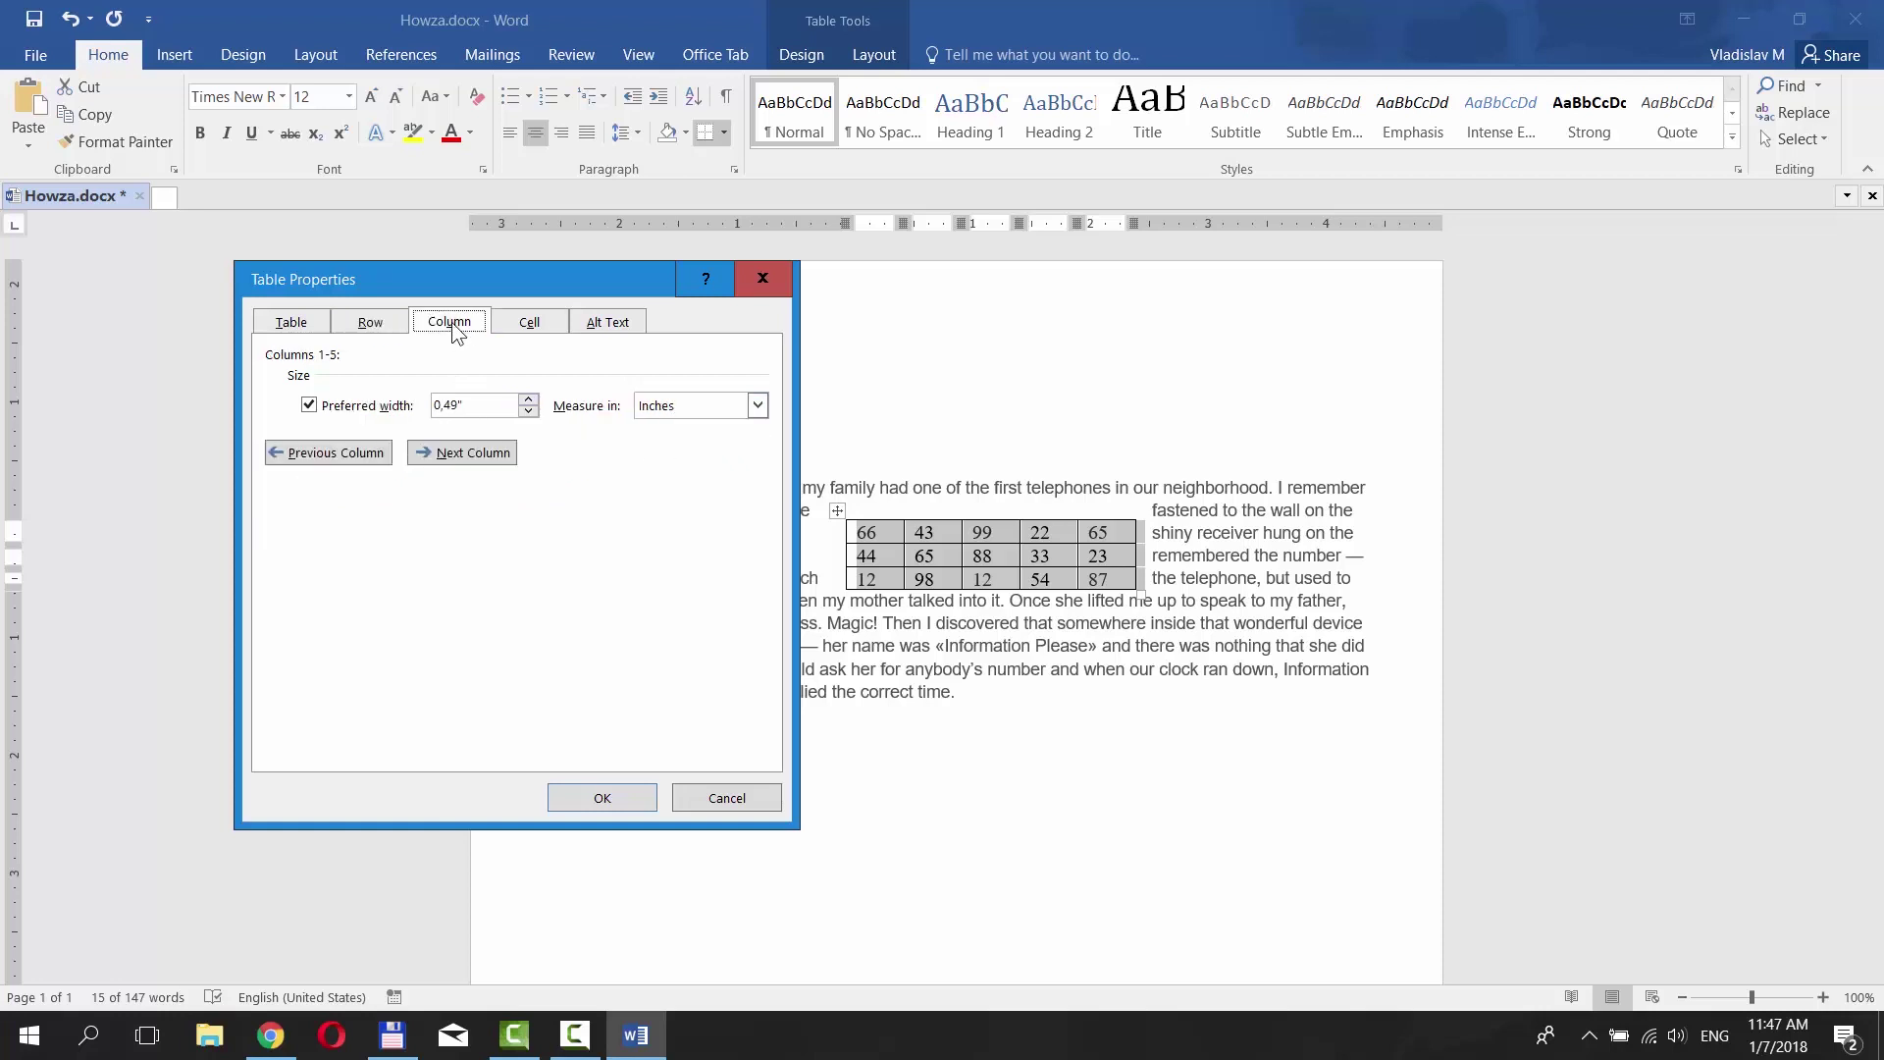
double_click(474, 400)
text(1)
click(599, 799)
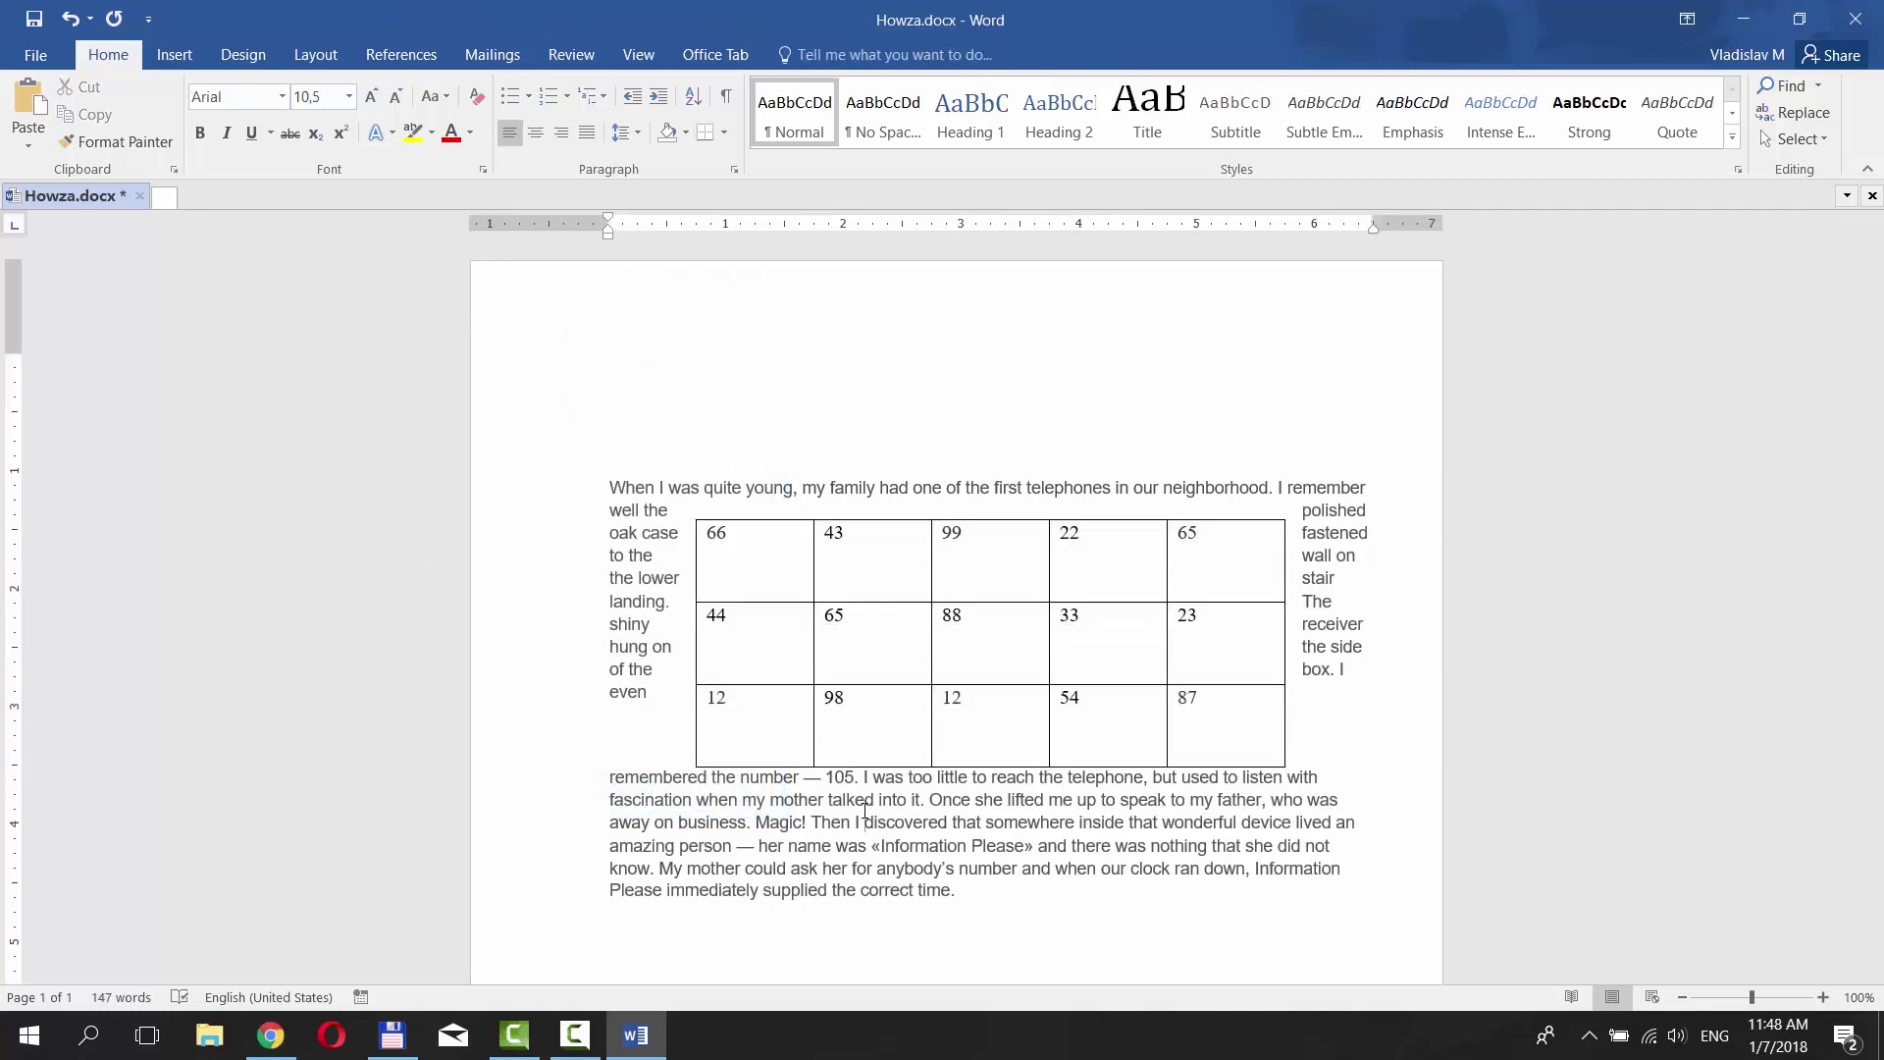
Paste the text from 'fascination' to the paragraph end into the 65 cell.
drag(610, 799, 968, 890)
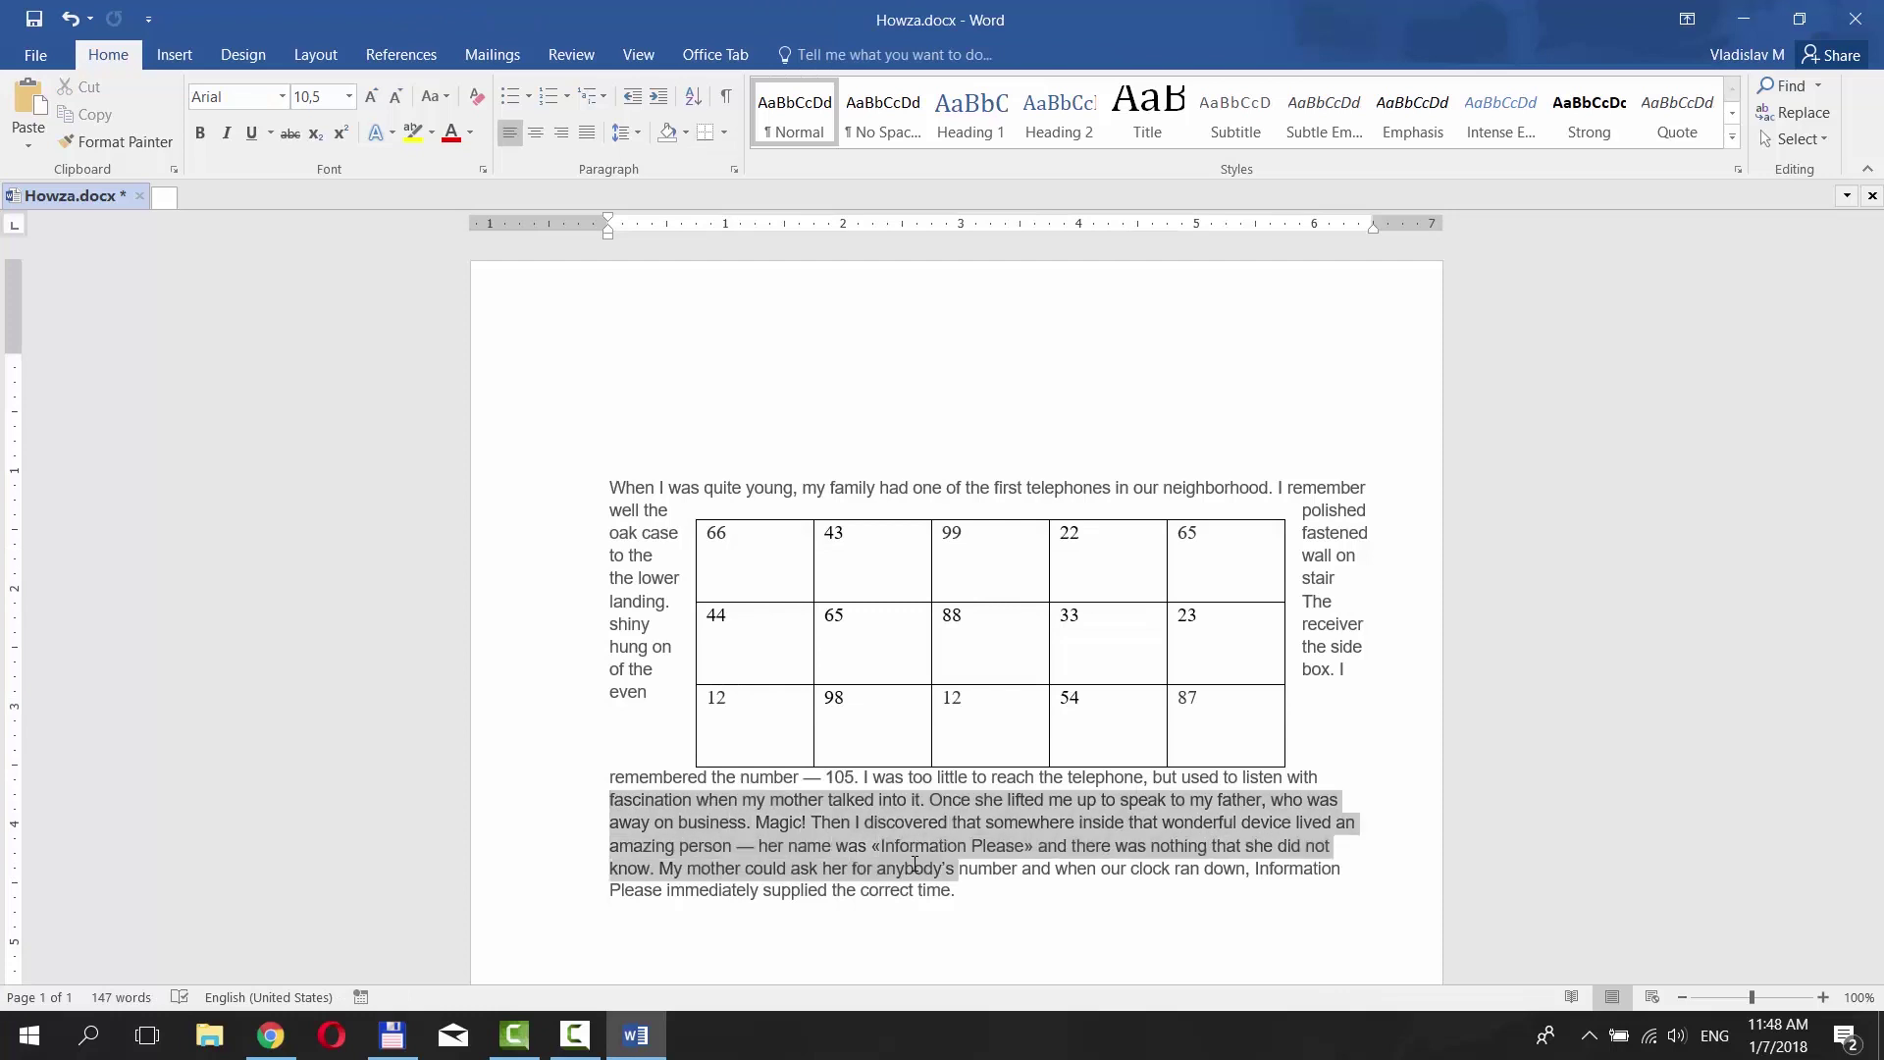
click(861, 634)
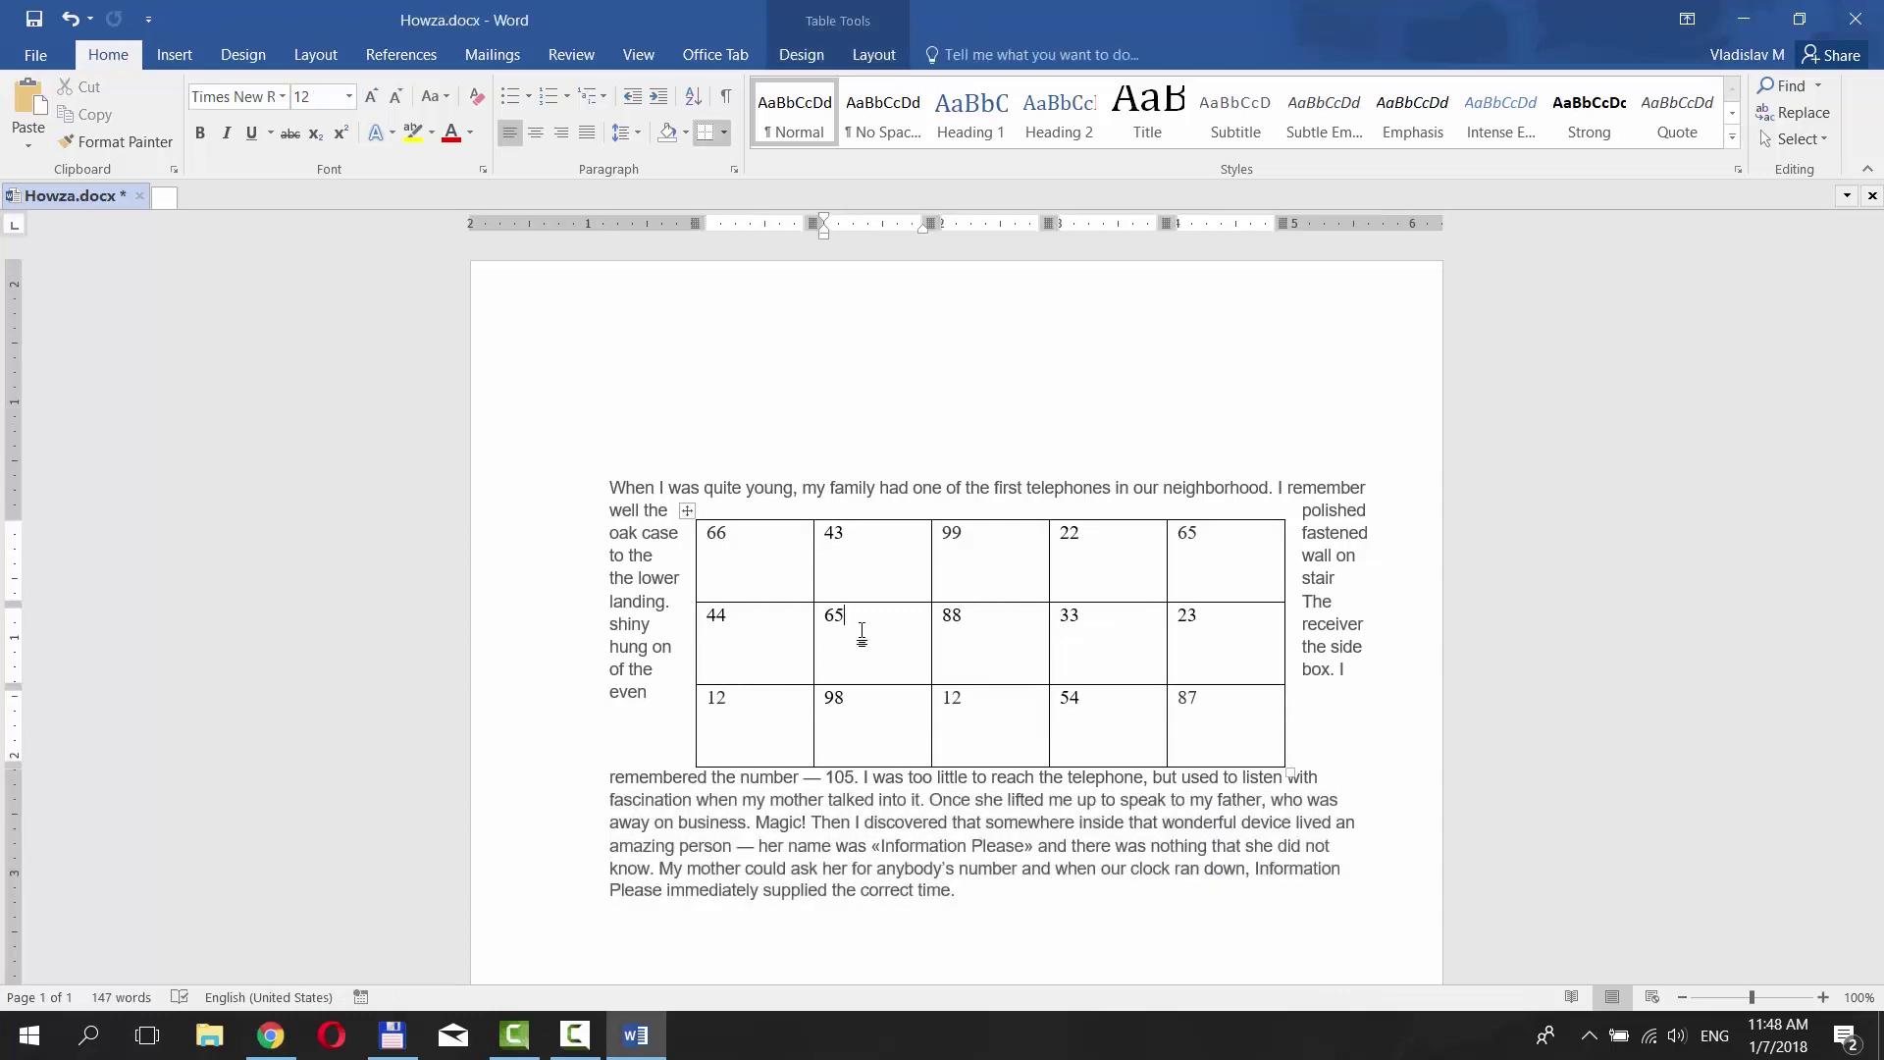
key(ctrl+v)
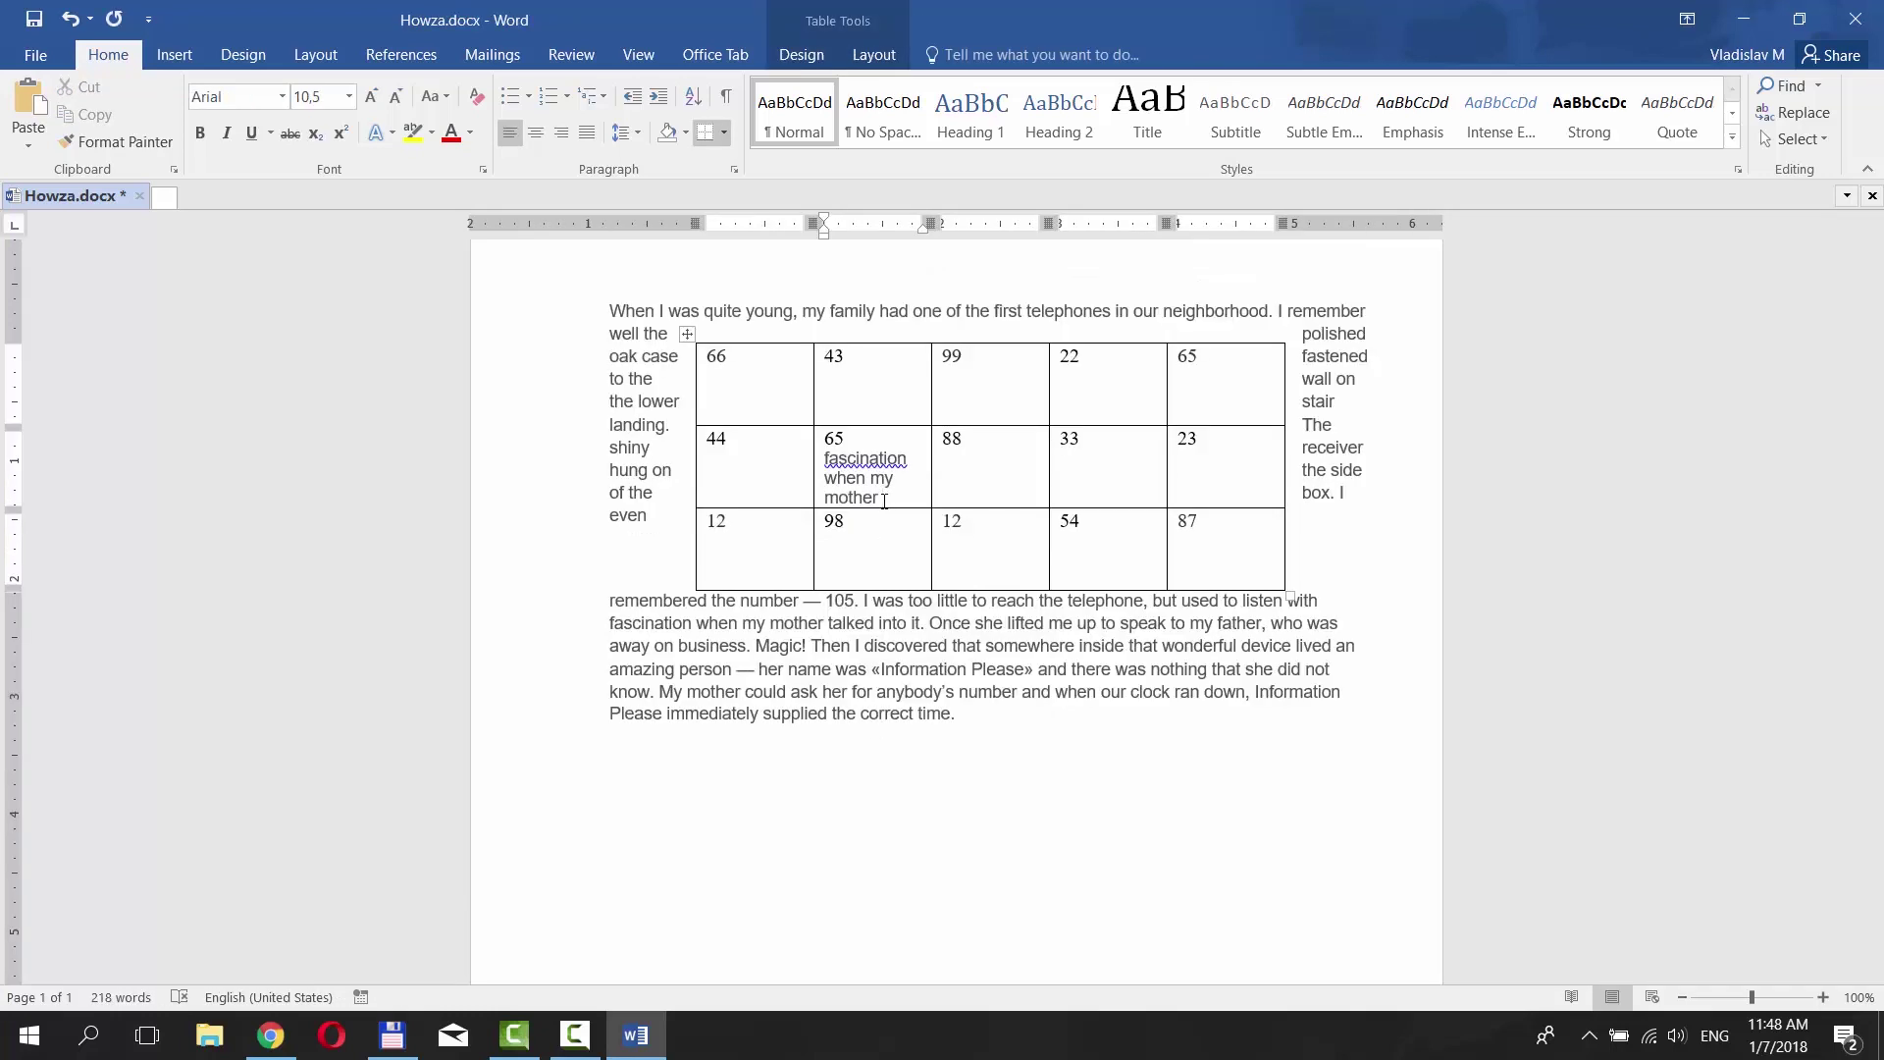